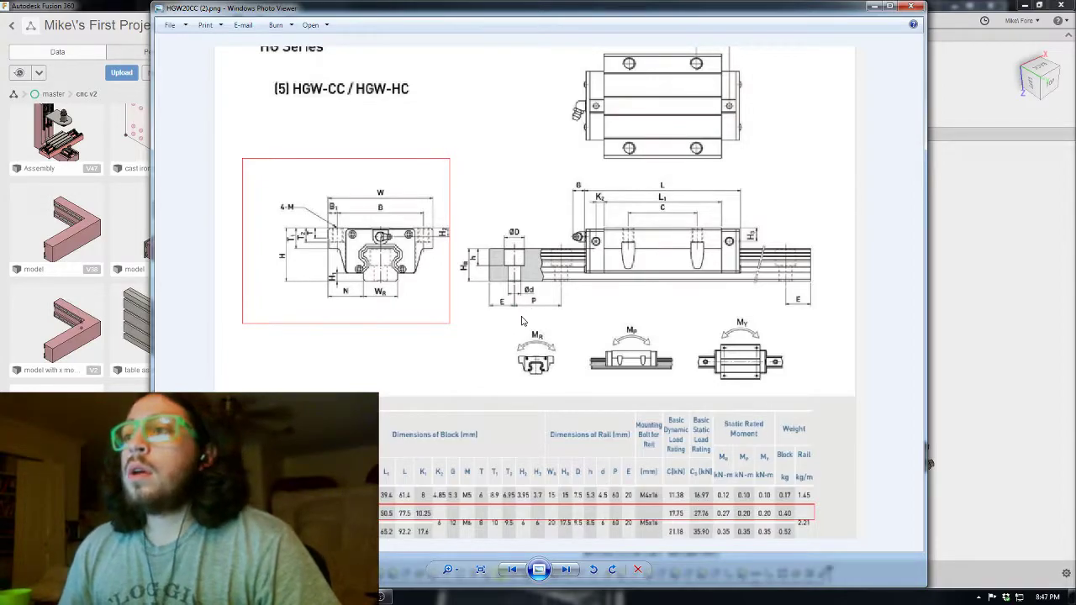
- Compare the HGW-CC / HGW-HC datasheet drawing with the linear rail model in Fusion 360
left_click(990, 279)
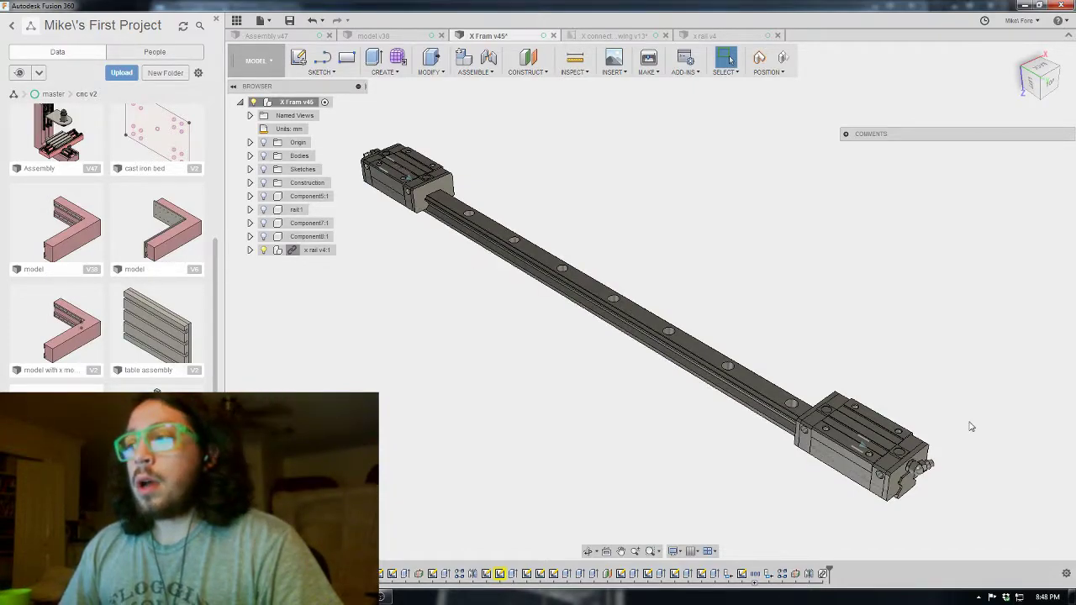
mouse_move(867, 479)
middle_mouse_down()
mouse_move(858, 473)
mouse_move(872, 483)
middle_mouse_up()
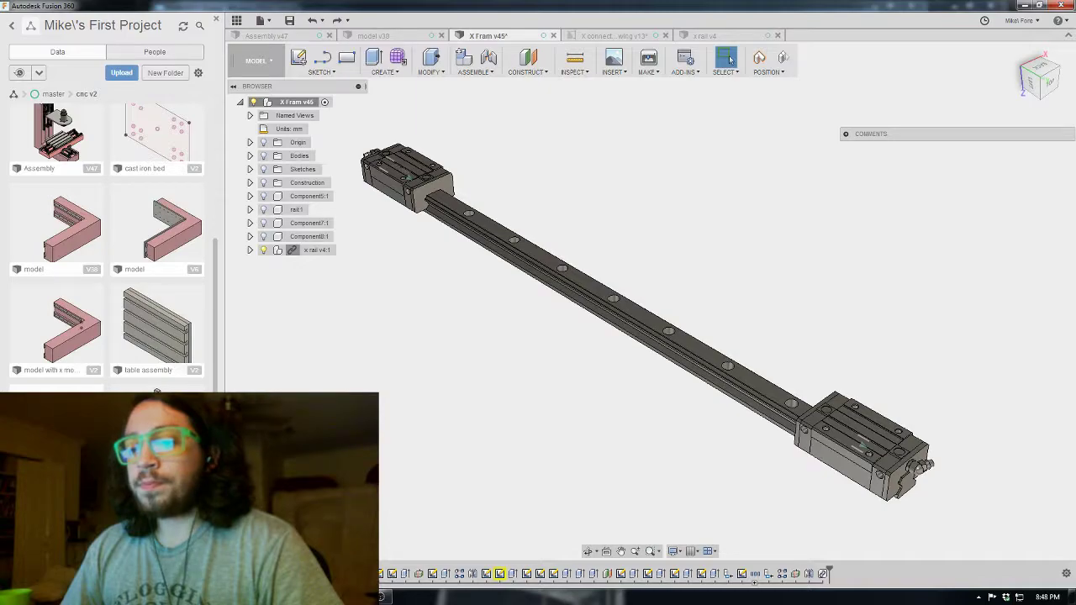
key("alt+Tab")
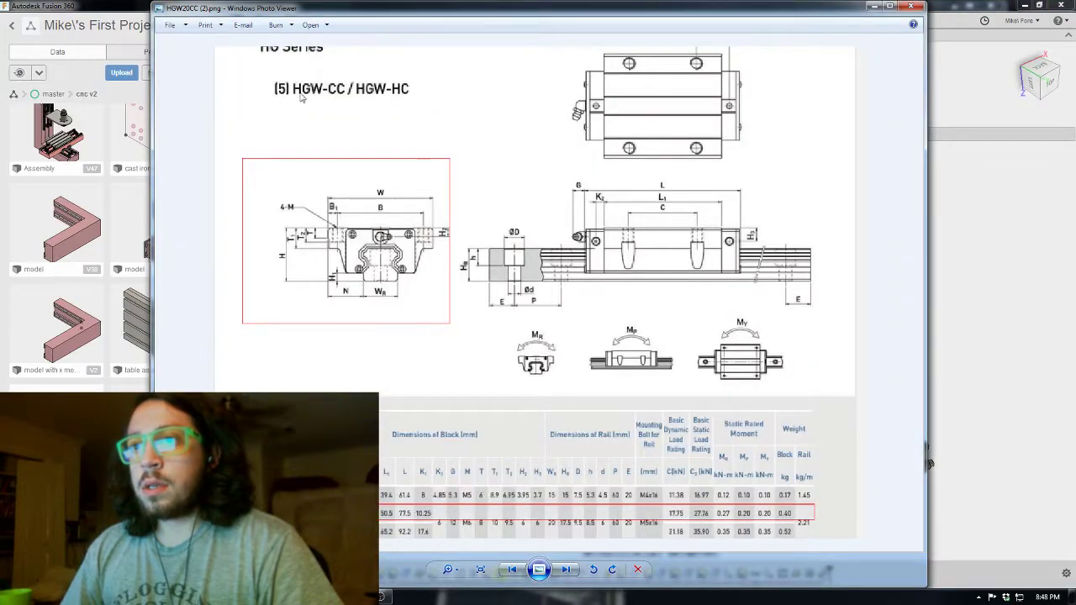
left_click(962, 21)
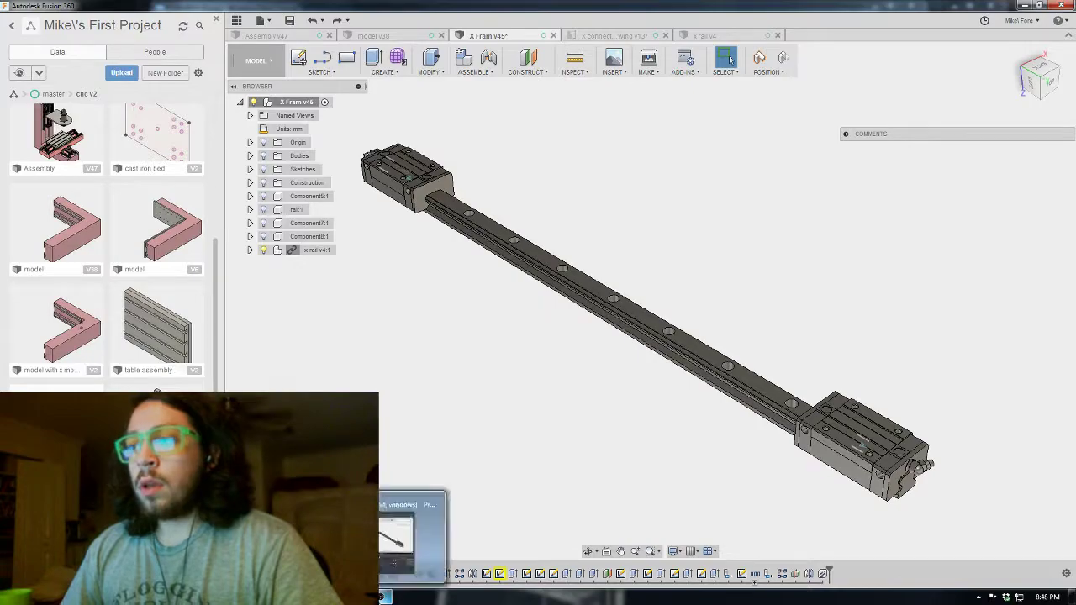
- Show the rail:1 bar under the linear rail and turn the model to the back view
scroll(701, 317, "up", 2)
middle_click_drag(900, 210, 869, 166, "shift")
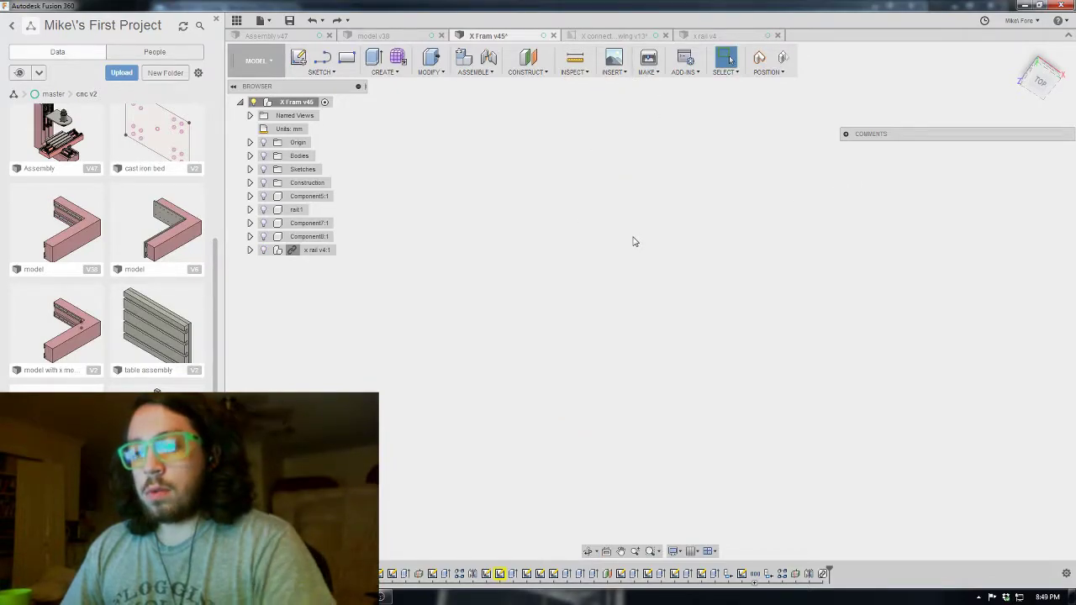
key("v")
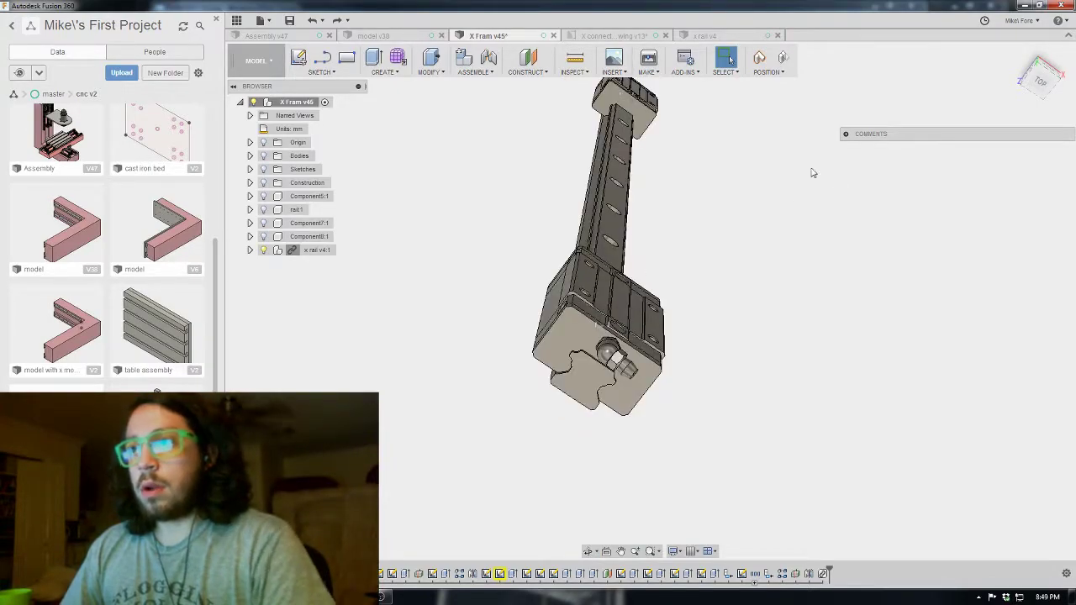
left_click(263, 209)
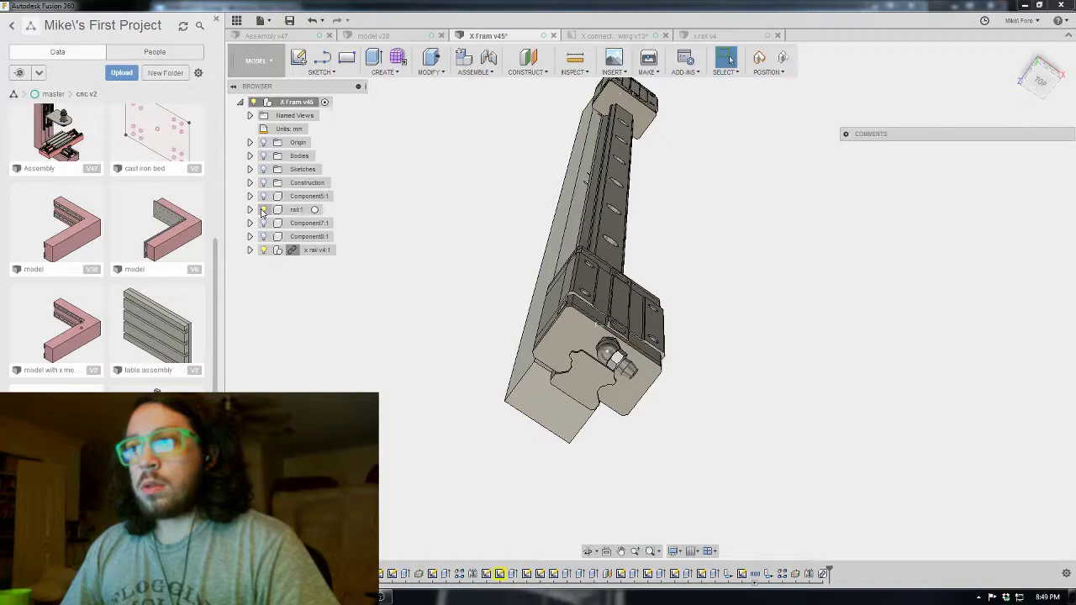
left_click(1042, 84)
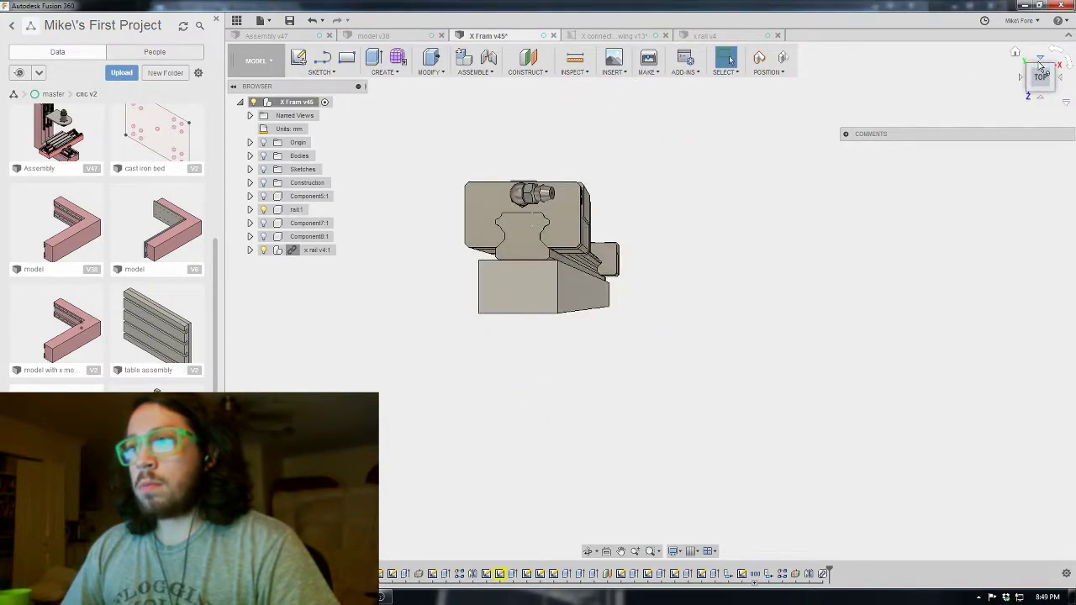
left_click(1041, 67)
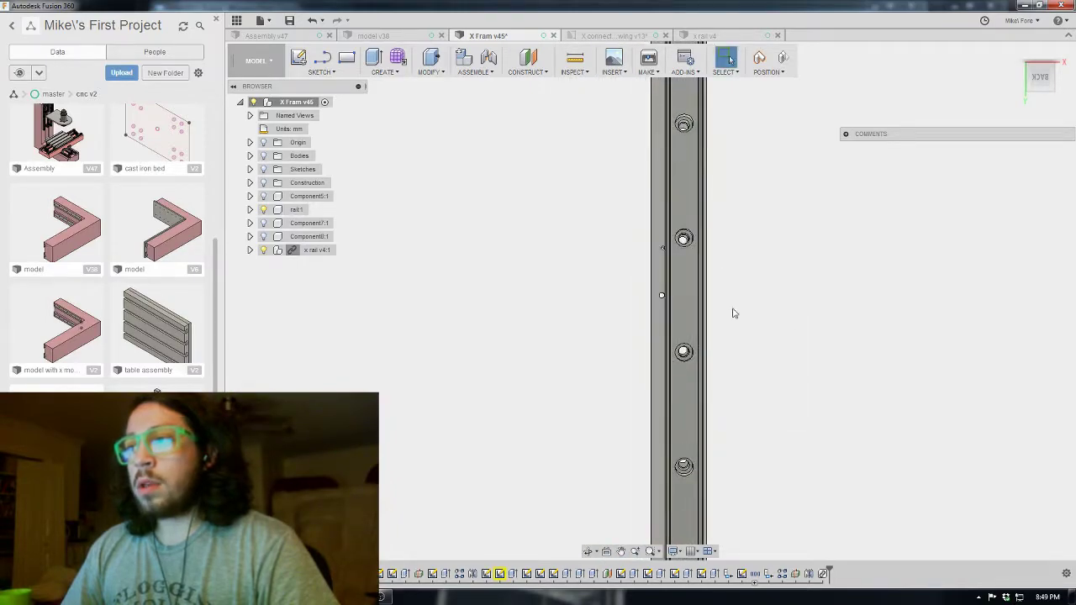
- Inspect the rail's mounting holes and the small holes beside it in the supporting bar, up to the carriage block
middle_click_drag(626, 273, 590, 359)
scroll(590, 359, "up", 5)
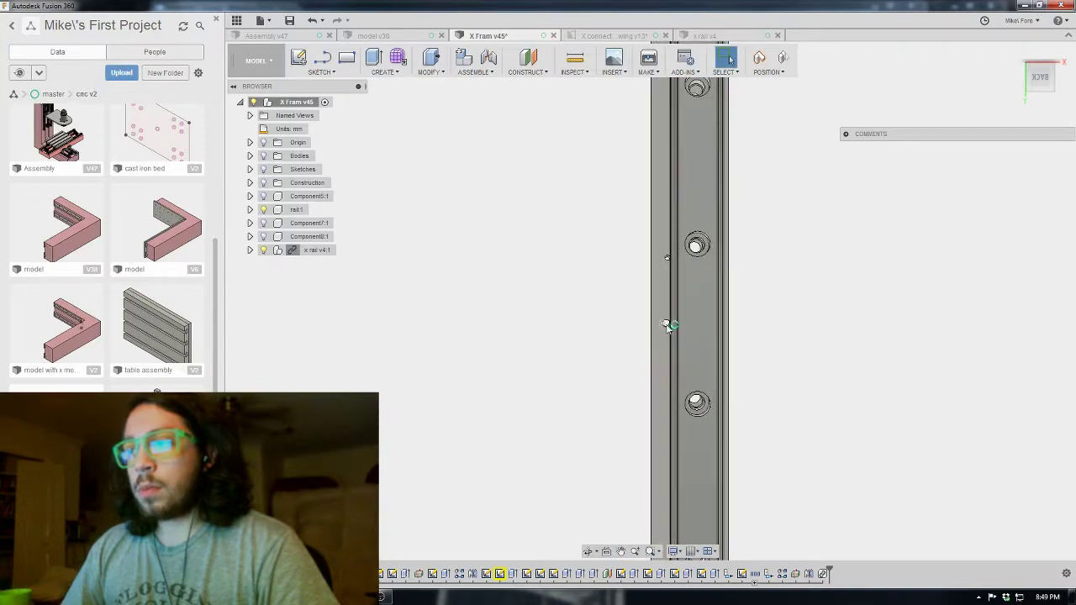
middle_click_drag(669, 234, 644, 332)
scroll(688, 332, "down", 1)
scroll(645, 362, "down", 4)
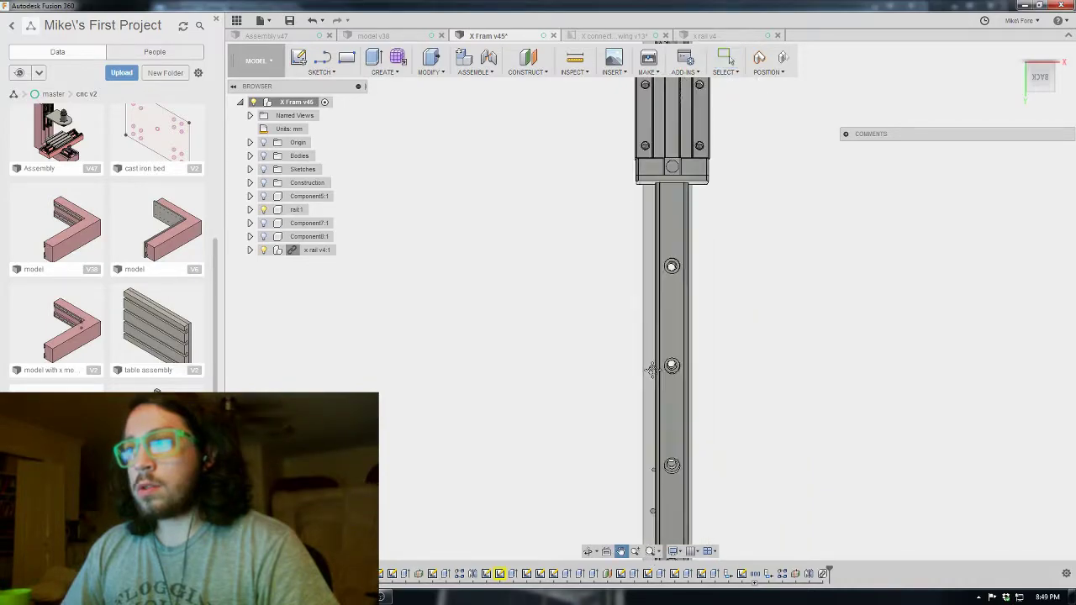
middle_click_drag(664, 165, 664, 244)
middle_click_drag(805, 346, 744, 260)
scroll(709, 327, "up", 2)
scroll(709, 327, "down", 2)
middle_click_drag(708, 327, 720, 284)
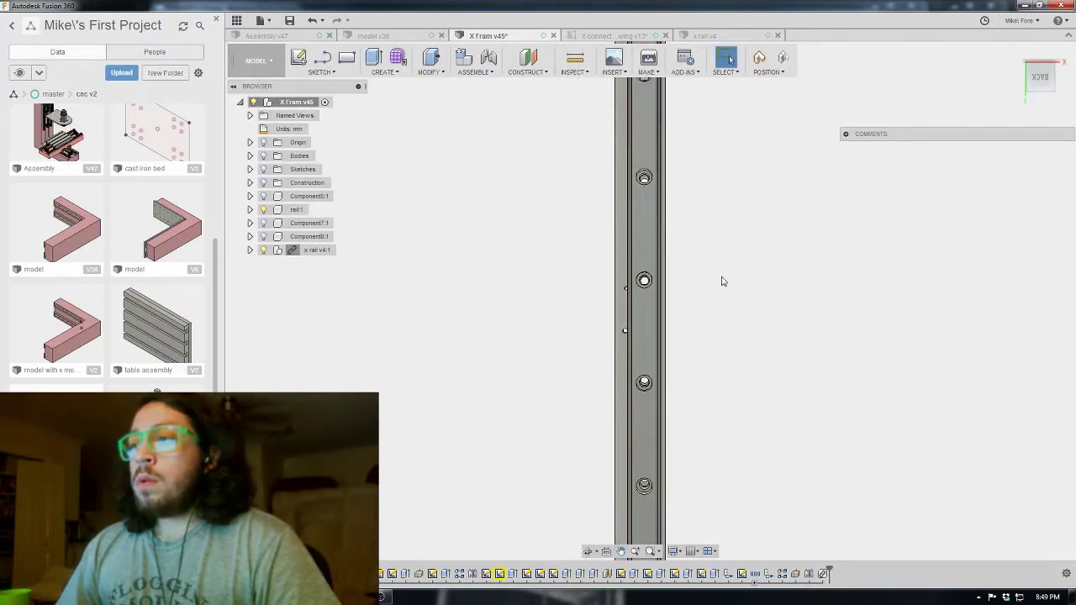
- Check the small holes in the supporting bar against the rail's position from a corner view and the back view
left_click(1029, 93)
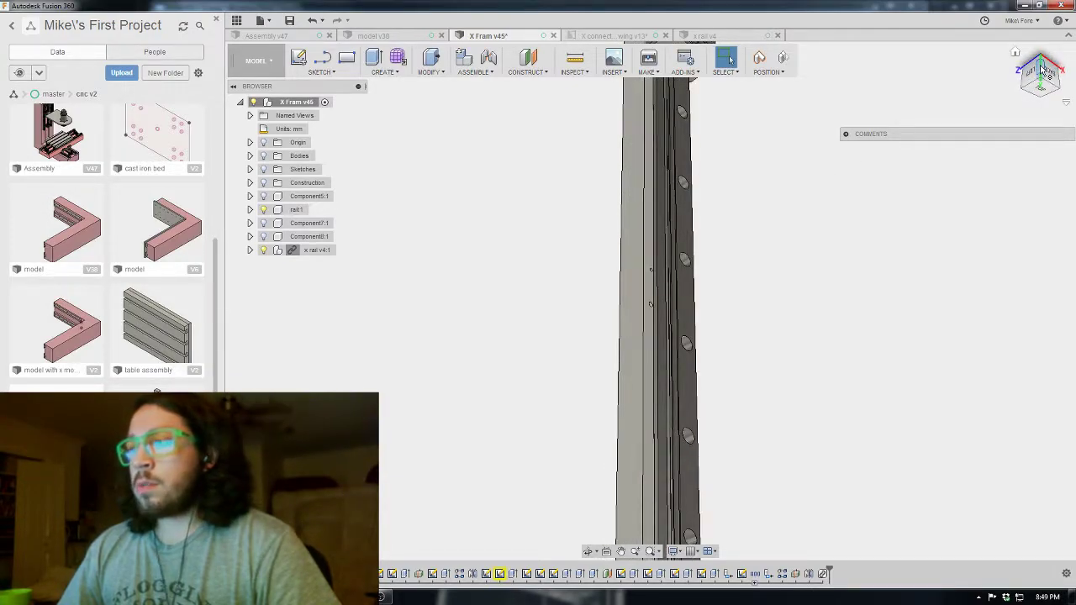
left_click(1042, 69)
left_click(1059, 77)
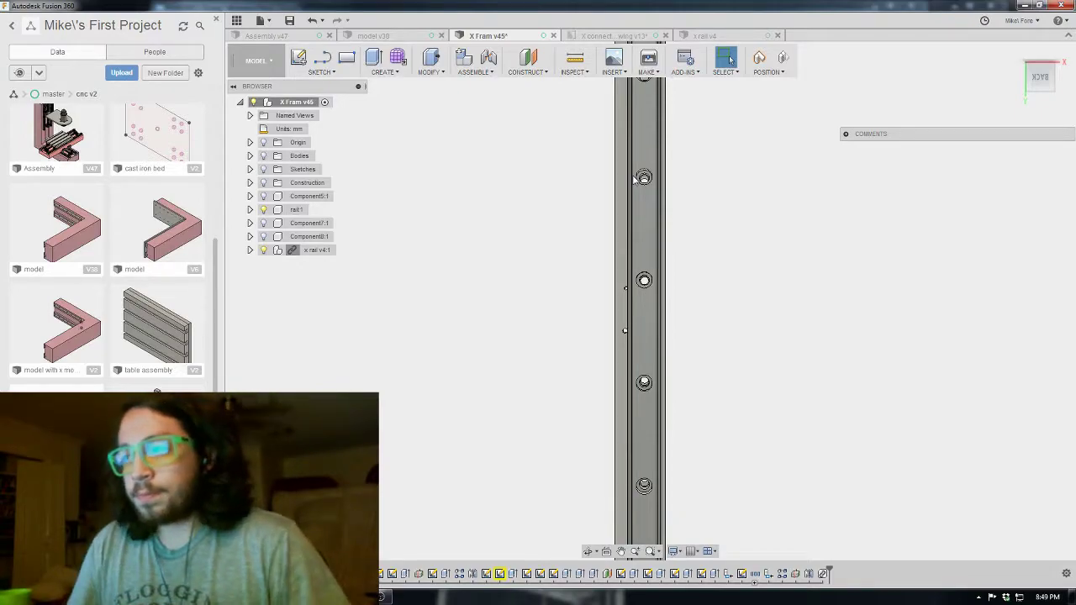
scroll(764, 398, "down", 3)
mouse_move(758, 328)
middle_mouse_down()
mouse_move(670, 272)
mouse_move(689, 348)
mouse_move(682, 412)
mouse_move(711, 387)
mouse_move(771, 286)
mouse_move(759, 338)
middle_mouse_up()
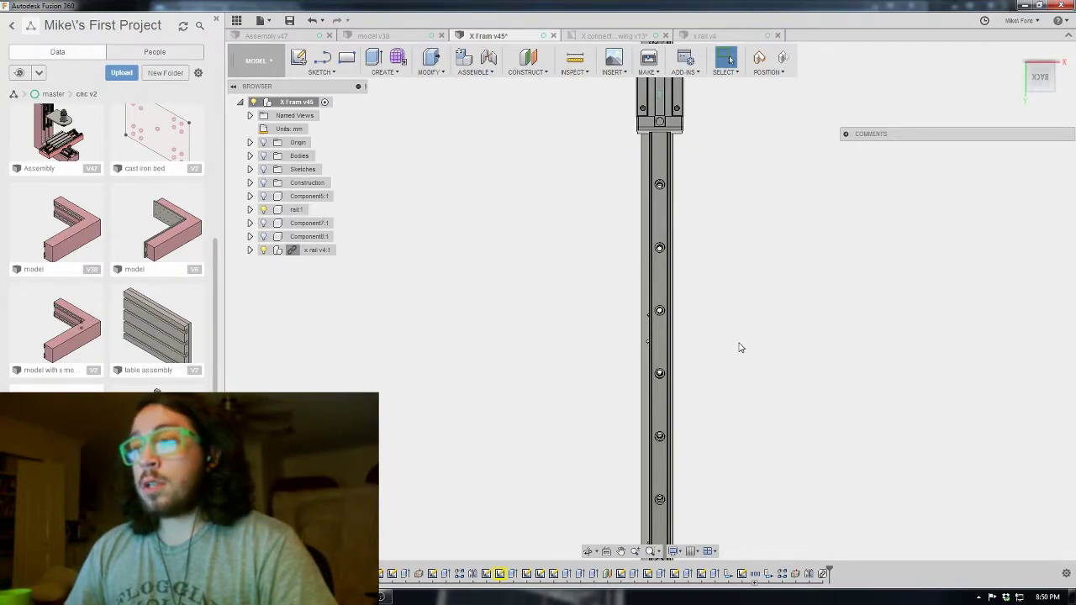
middle_click_drag(733, 339, 710, 355)
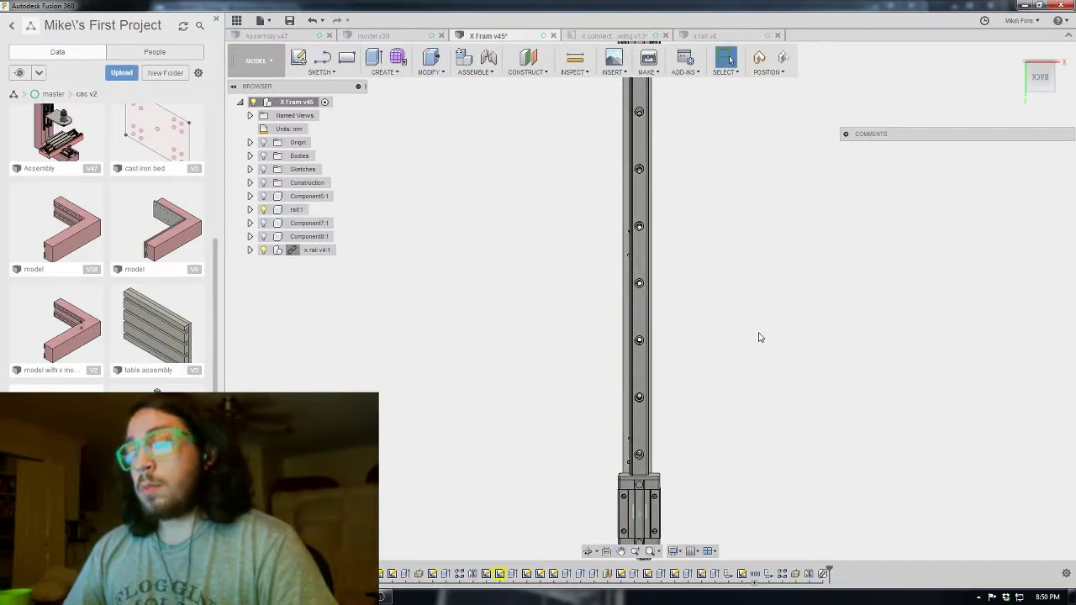
scroll(744, 343, "up", 2)
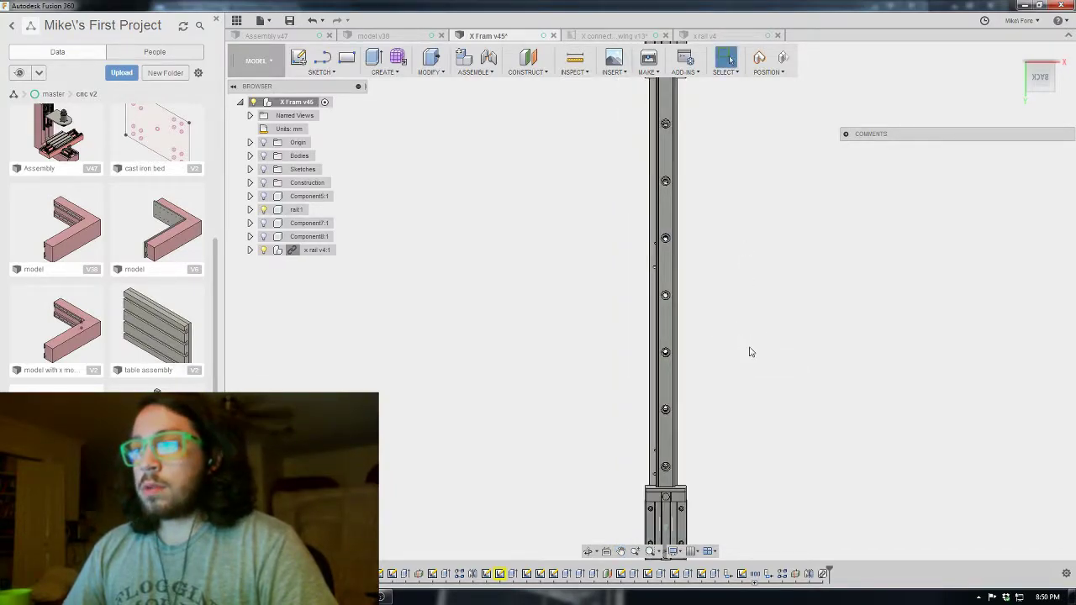
scroll(715, 268, "up", 2)
scroll(649, 248, "up", 3)
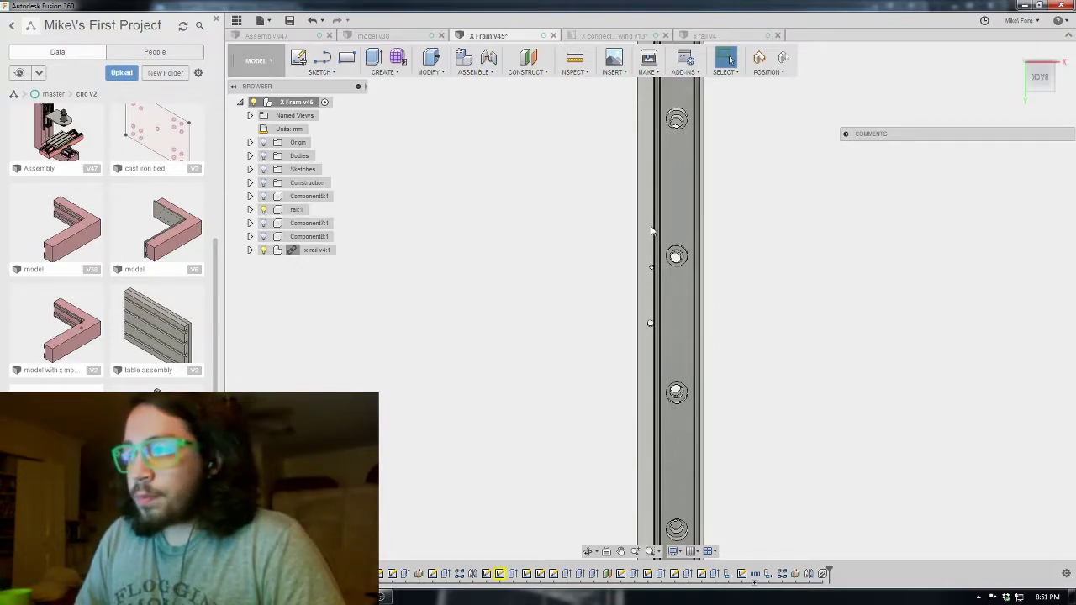
- Examine the full rail between both carriage blocks, including a close look at the block at one end
scroll(738, 329, "down", 2)
middle_click_drag(737, 329, 658, 379)
scroll(694, 270, "down", 2)
scroll(647, 318, "down", 2)
middle_click_drag(648, 319, 646, 173)
middle_click_drag(673, 224, 679, 233)
scroll(671, 351, "down", 1)
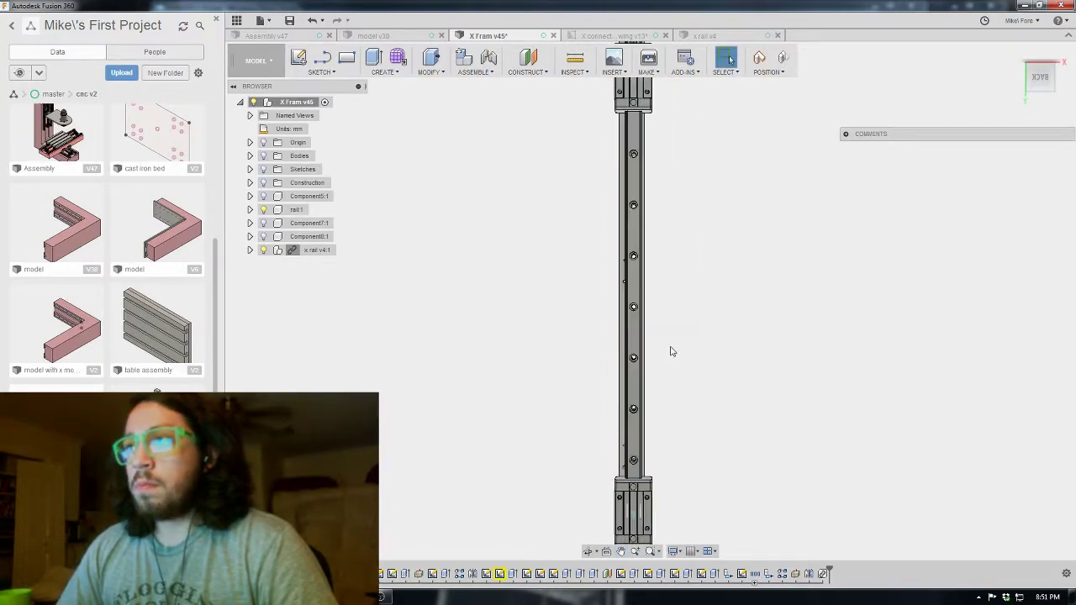
scroll(671, 351, "down", 1)
middle_click_drag(675, 350, 677, 329)
key("Escape")
scroll(664, 186, "up", 2)
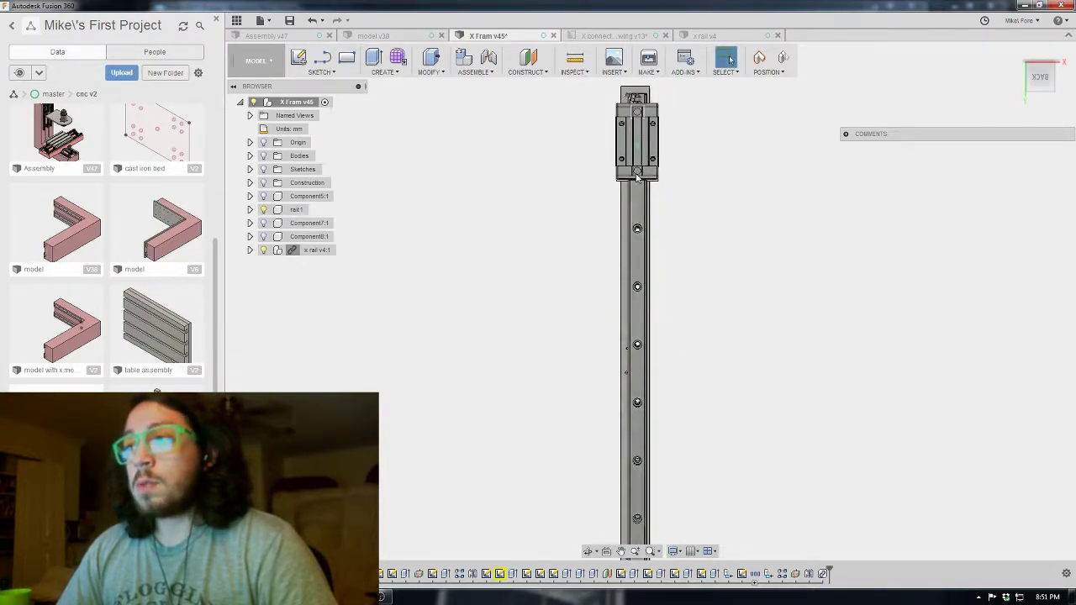
scroll(646, 145, "up", 2)
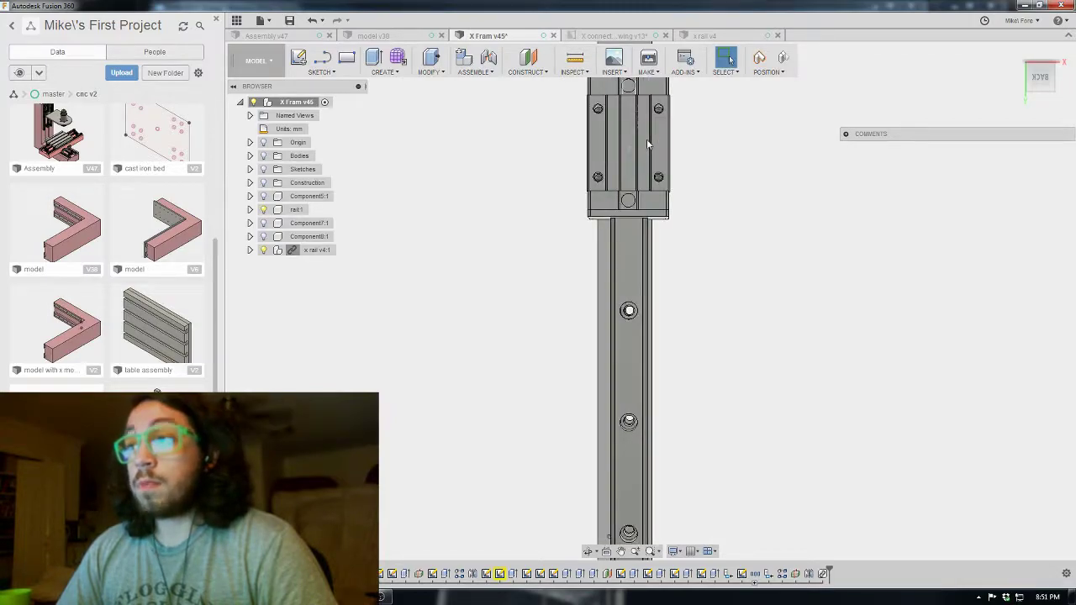
middle_click_drag(647, 139, 657, 218)
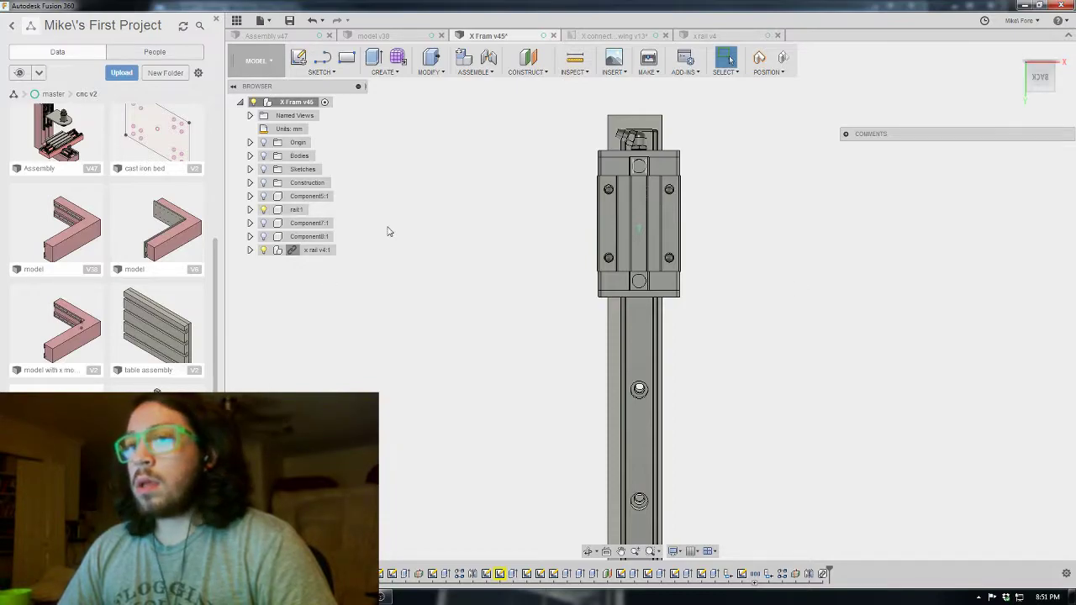
middle_click_drag(620, 504, 681, 380)
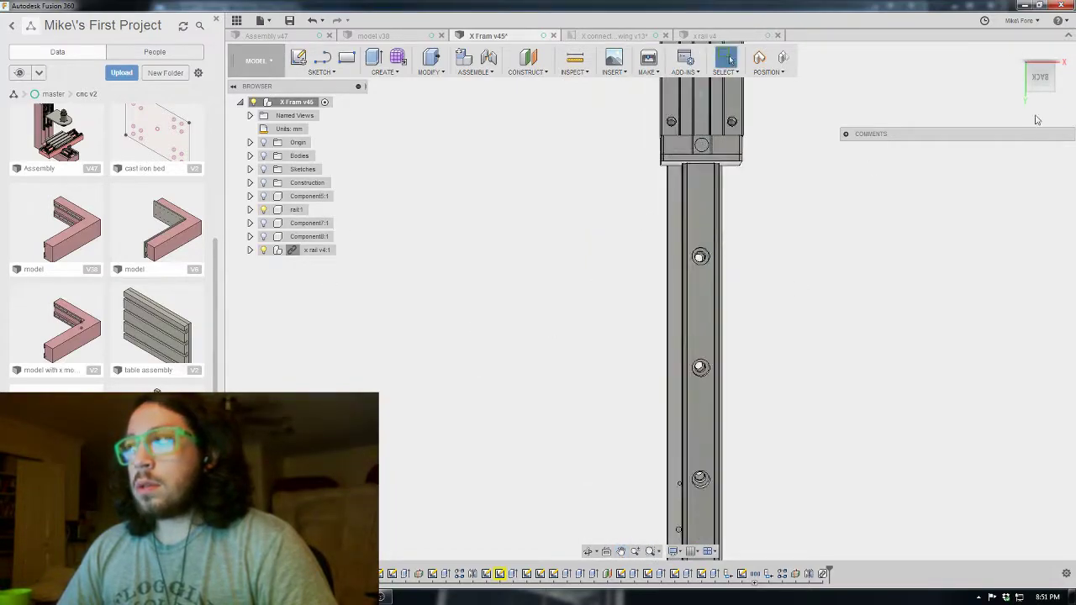
- Show the Component5:1 plate from a corner view and hide x rail v4:1 and rail:1
left_click(1034, 94)
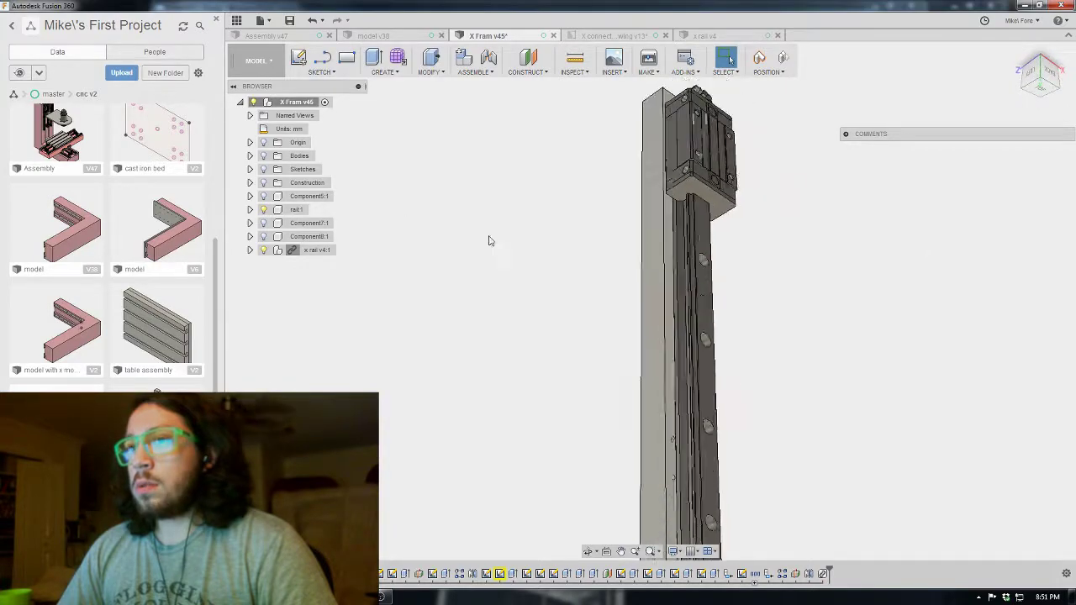
left_click(264, 197)
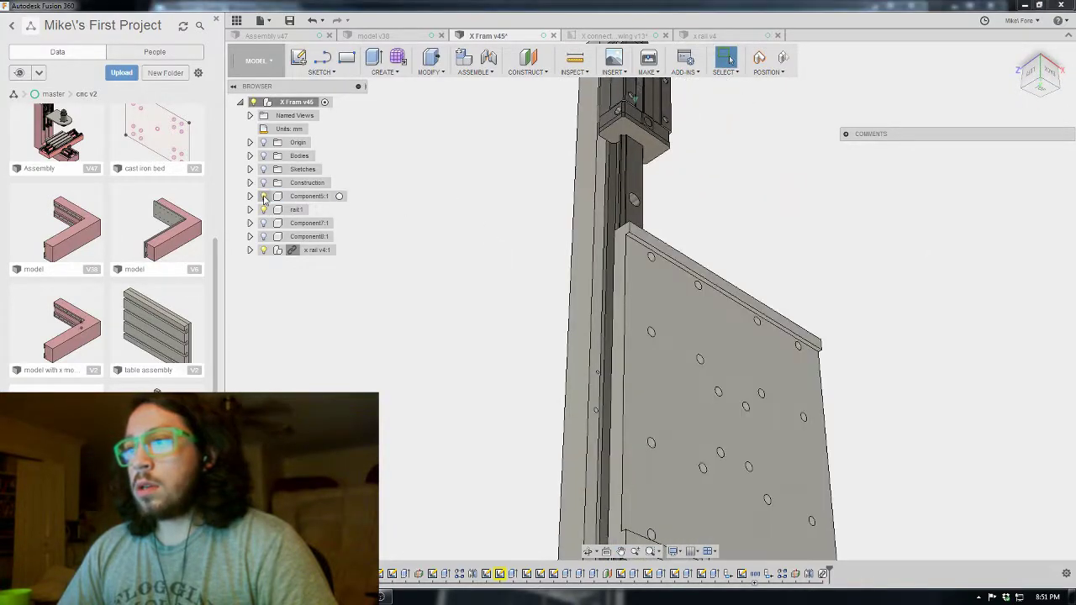
left_click(263, 249)
left_click(263, 210)
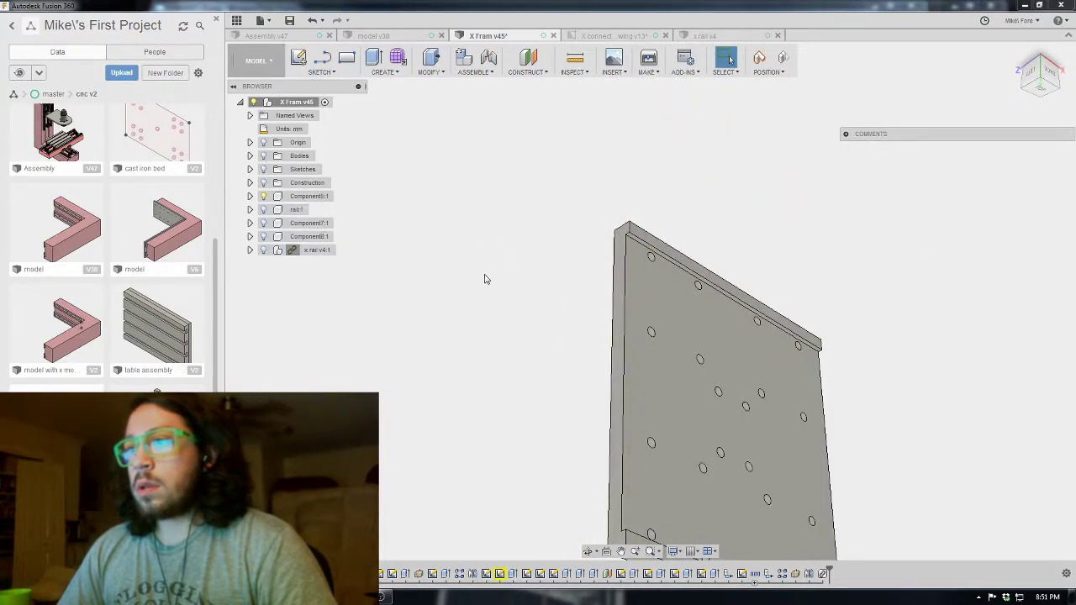
- Examine the plate's hole pattern and the stepped edges along its two ends
middle_click_drag(754, 334, 670, 288)
scroll(571, 172, "up", 5)
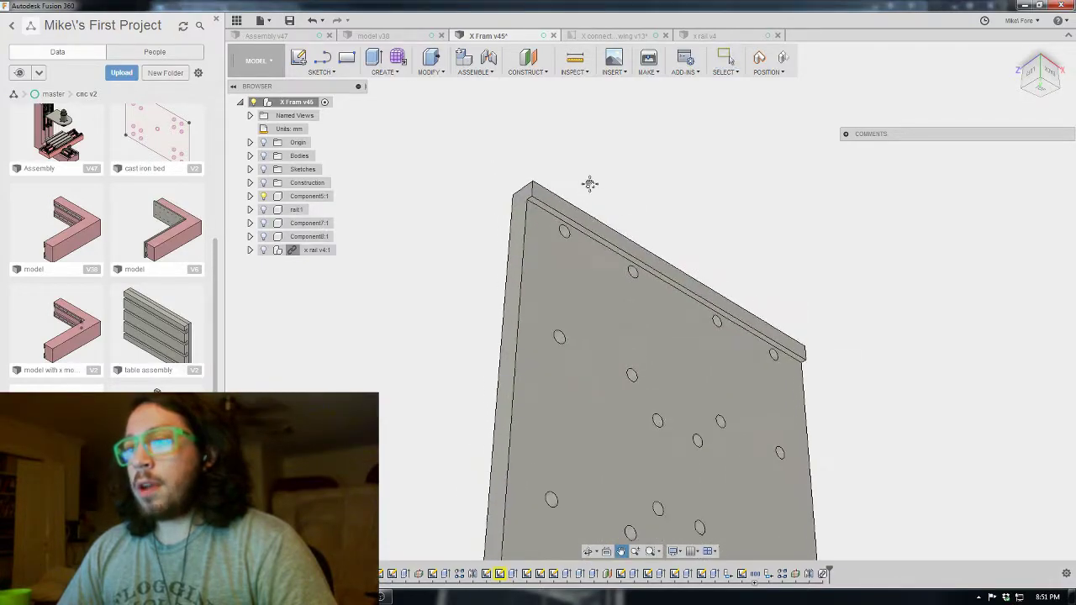
scroll(586, 188, "up", 5)
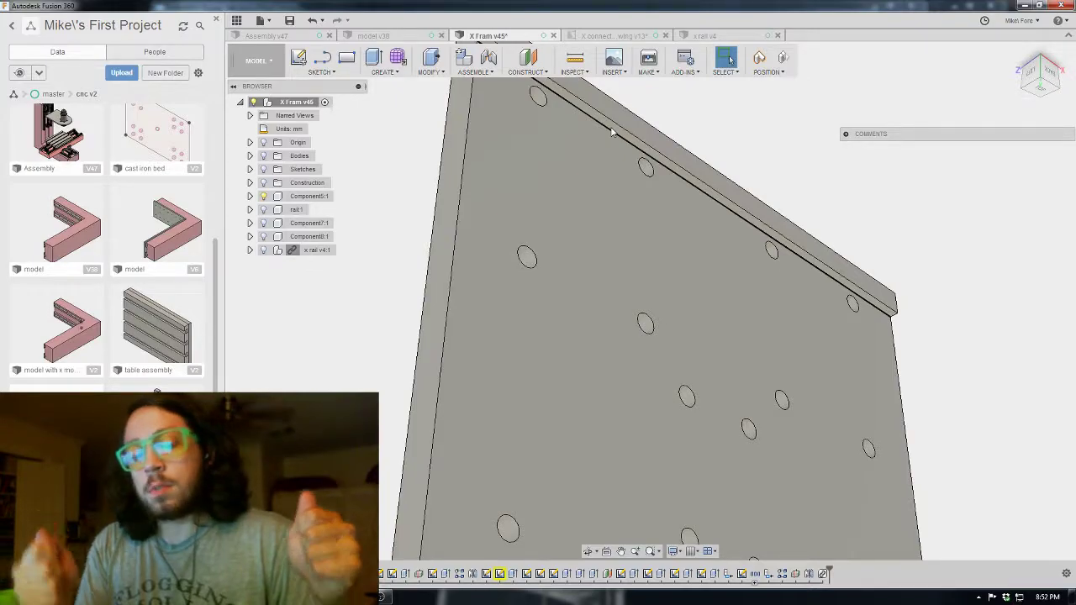
scroll(617, 160, "down", 3)
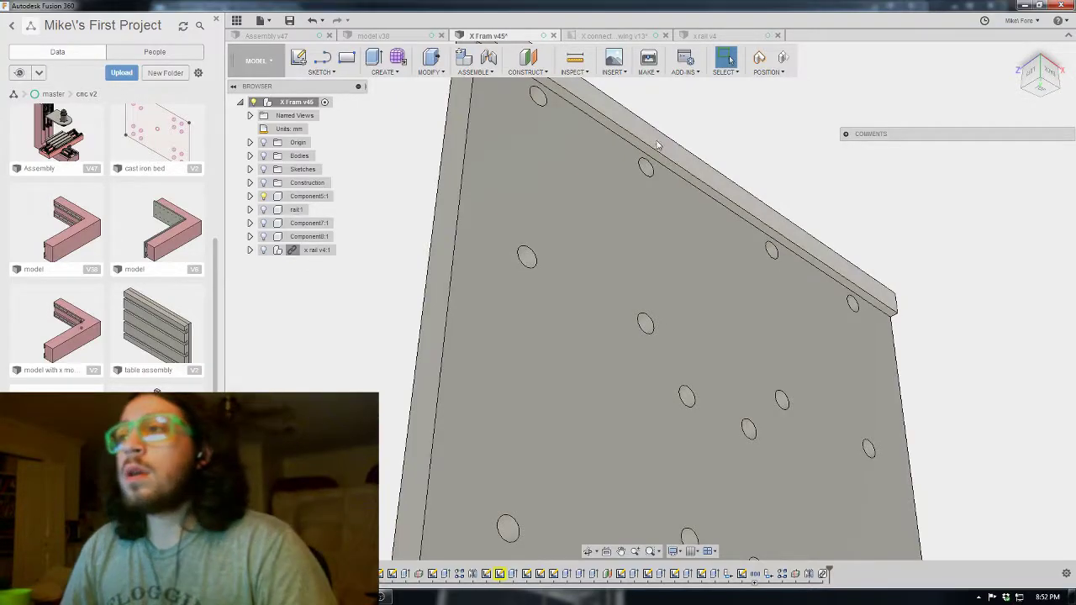
scroll(622, 180, "down", 3)
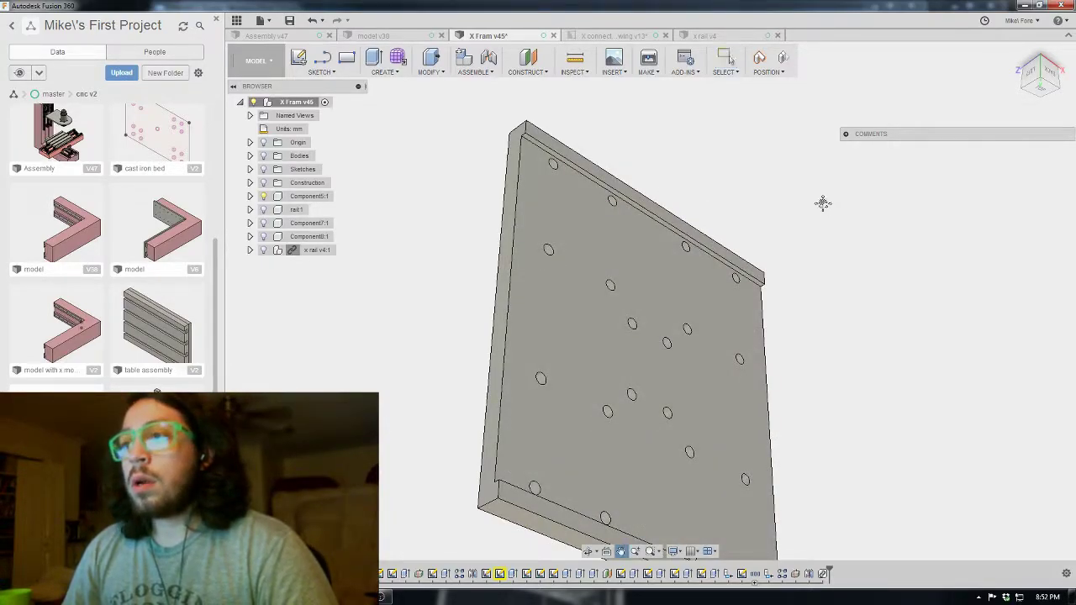
middle_click_drag(824, 206, 742, 160)
scroll(728, 237, "down", 3)
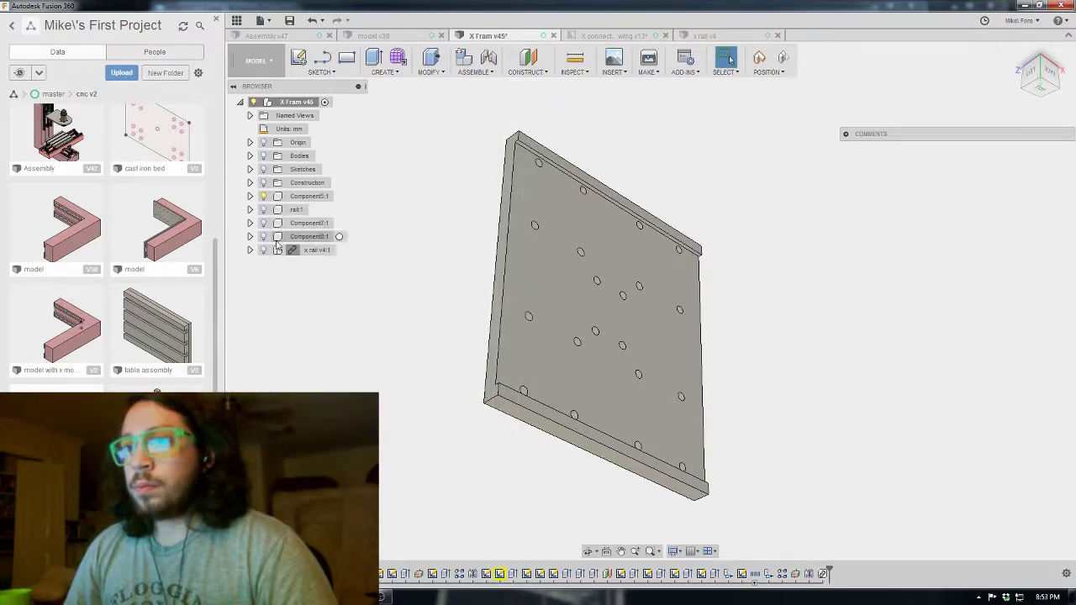
- Hide the plate, show rail:1 and x rail v4:1, and inspect where the rail sits on the supporting bar
left_click(264, 210)
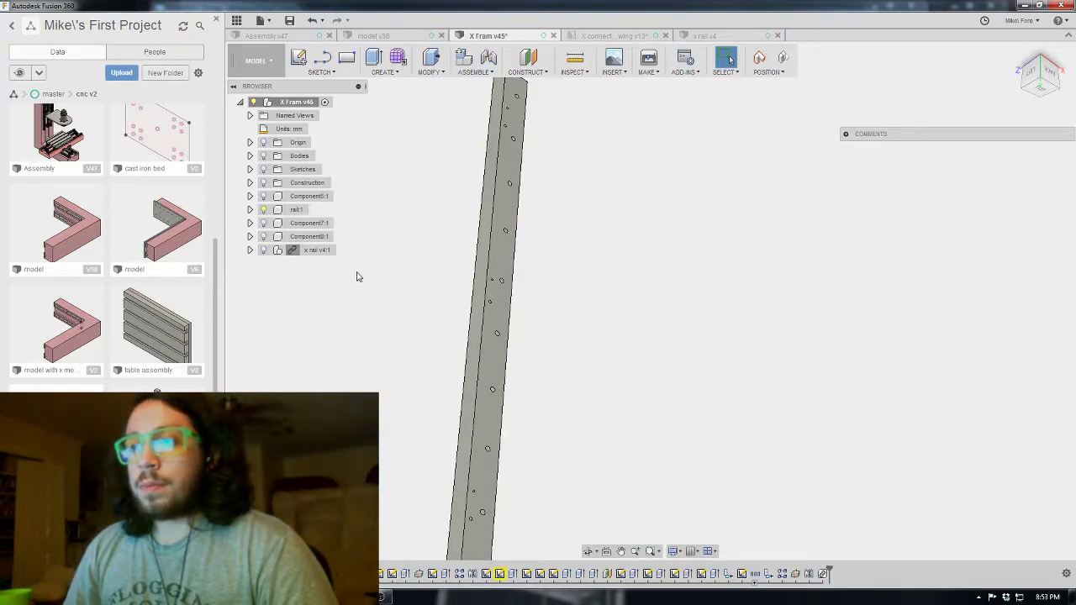
left_click(266, 251)
left_click(263, 251)
scroll(504, 336, "up", 3)
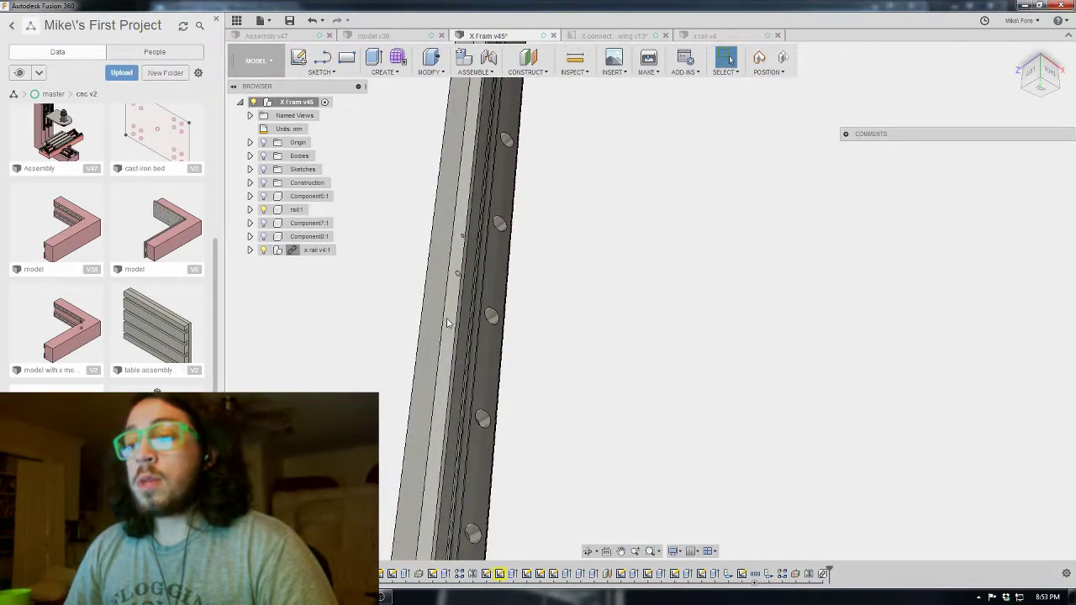
scroll(448, 323, "up", 3)
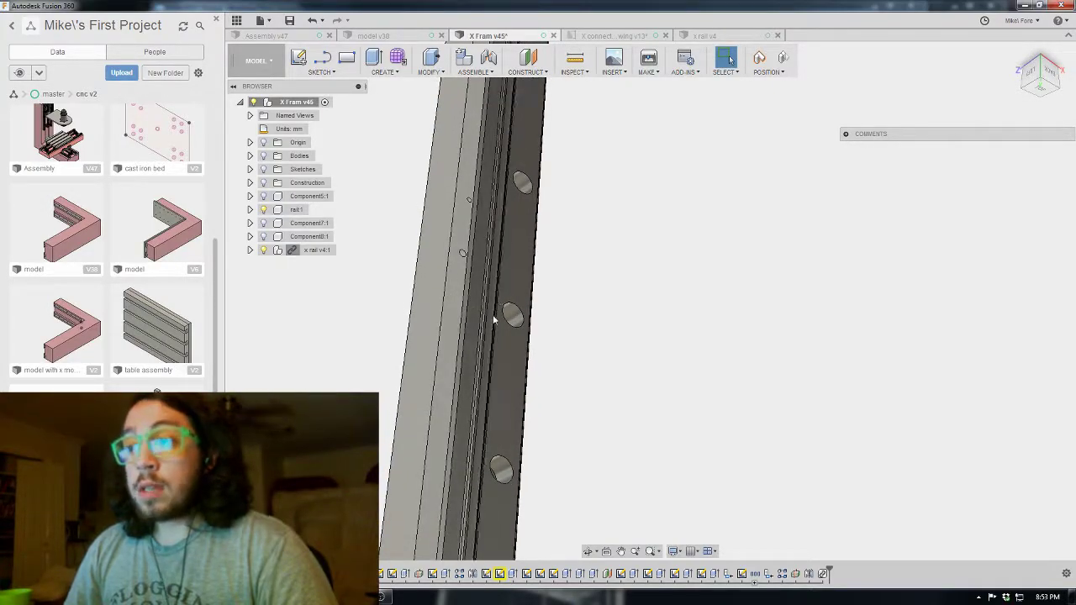
left_click(1051, 78)
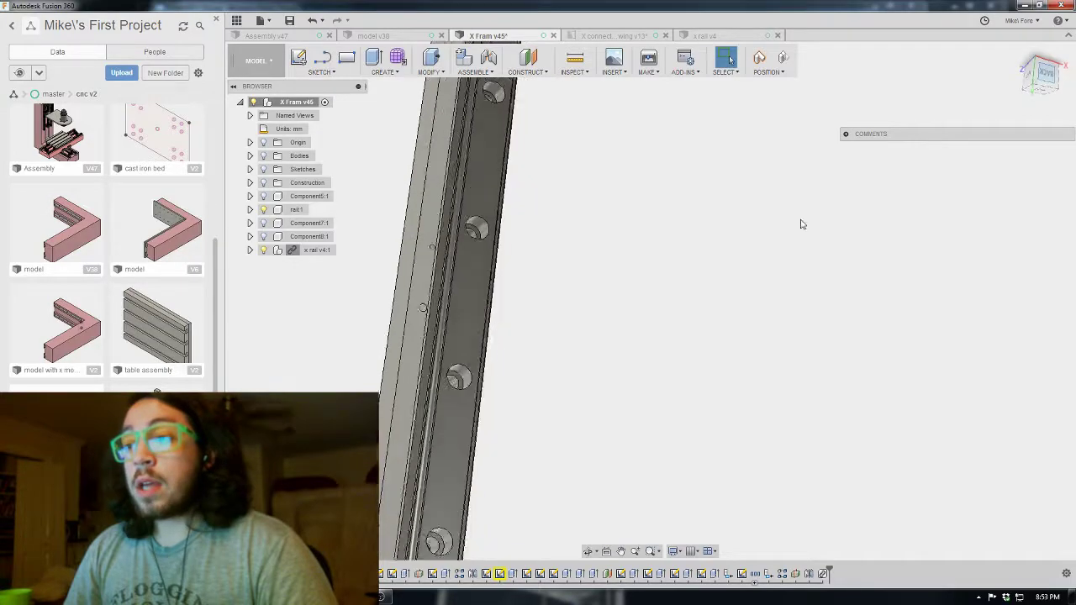
- Measure the diameter of a circular edge inside one of the rail's counterbored screw holes
scroll(582, 307, "up", 8)
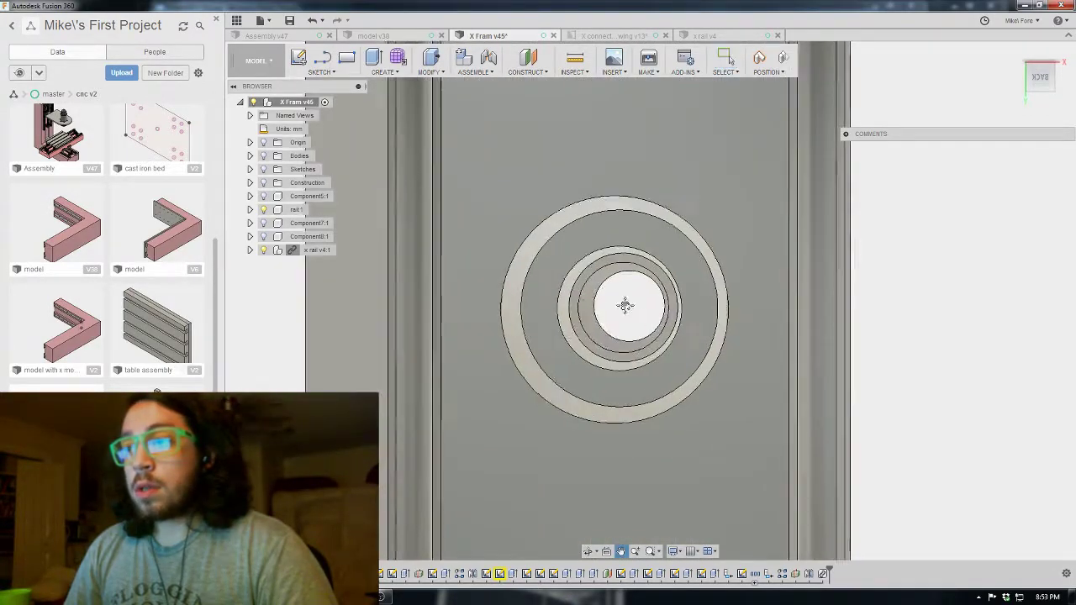
key("i")
left_click(591, 274)
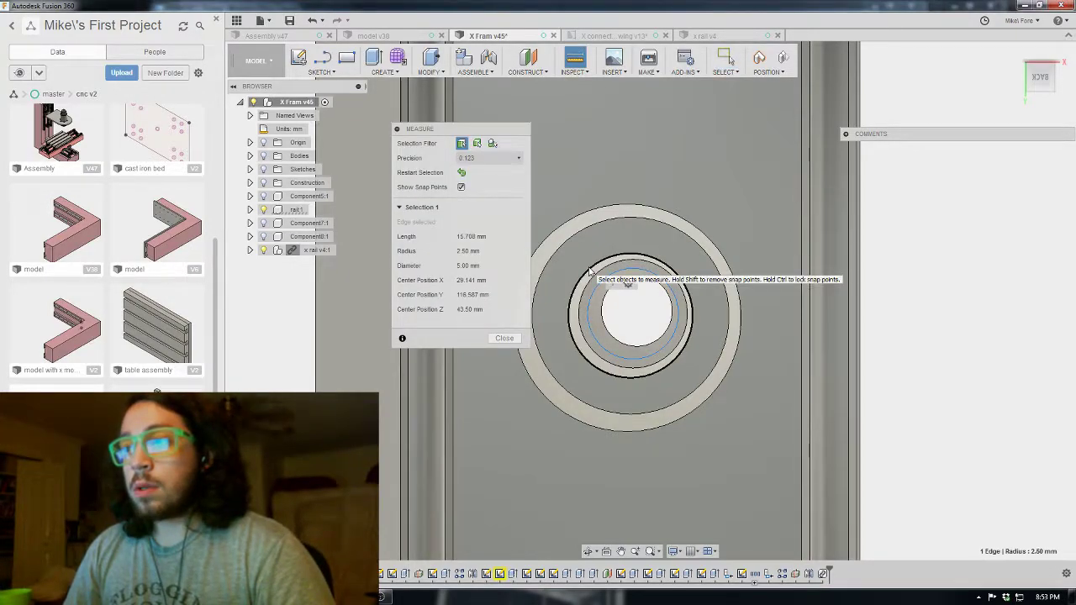
left_click(594, 271)
key("Escape")
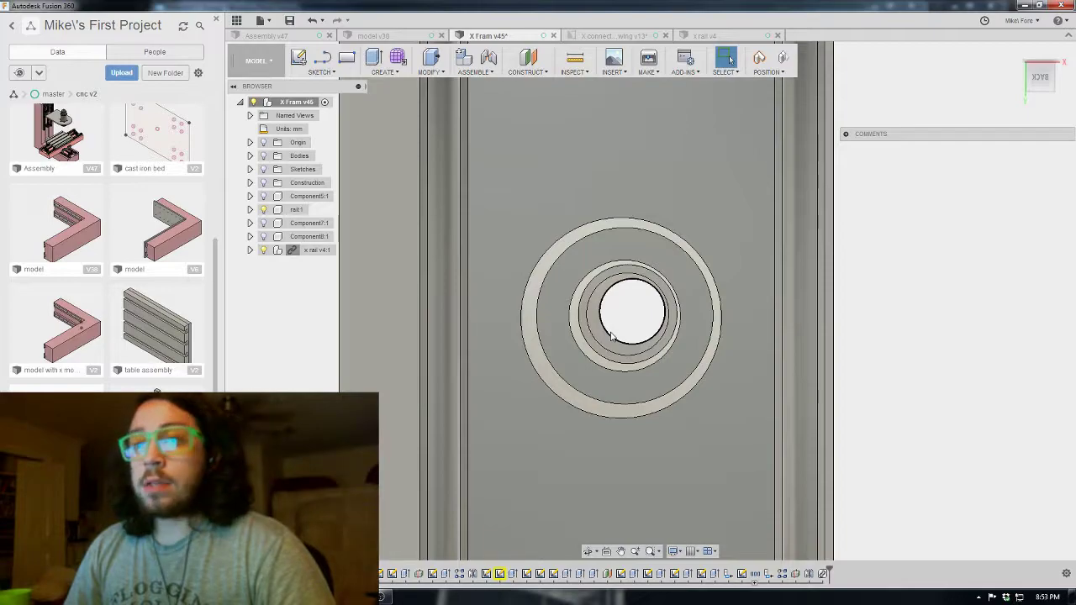
- Examine the row of screw holes along the full length of the rail between both carriage blocks
scroll(612, 336, "down", 4)
scroll(612, 335, "down", 5)
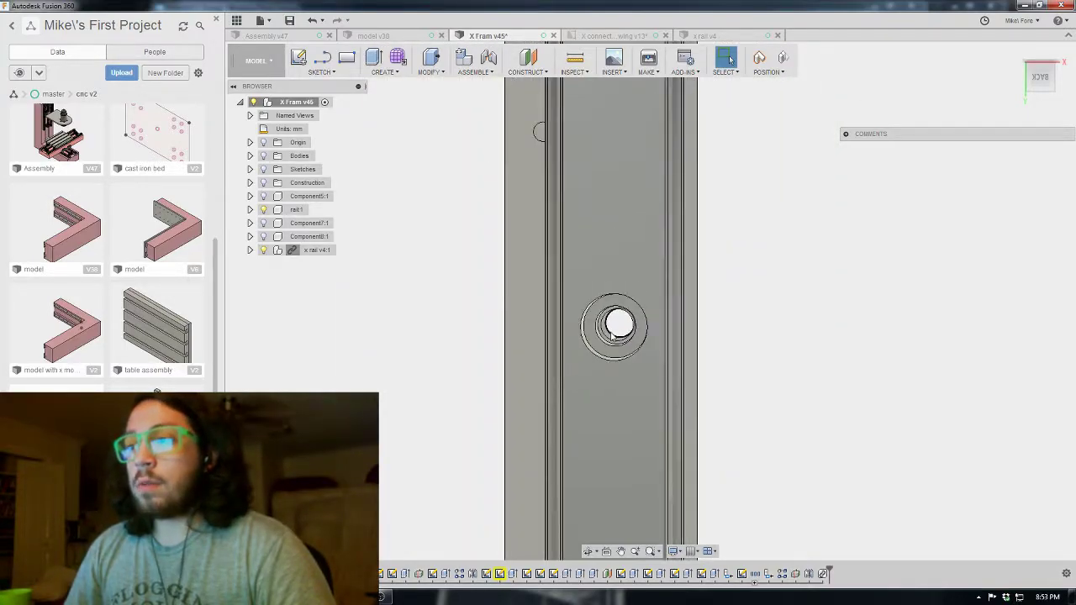
scroll(607, 302, "down", 6)
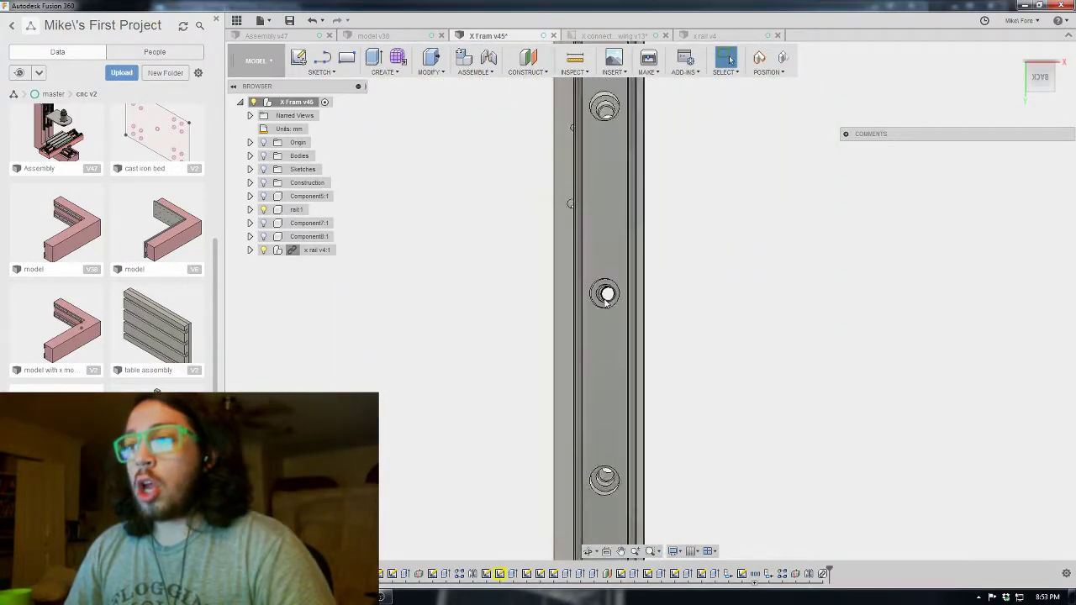
scroll(607, 302, "down", 4)
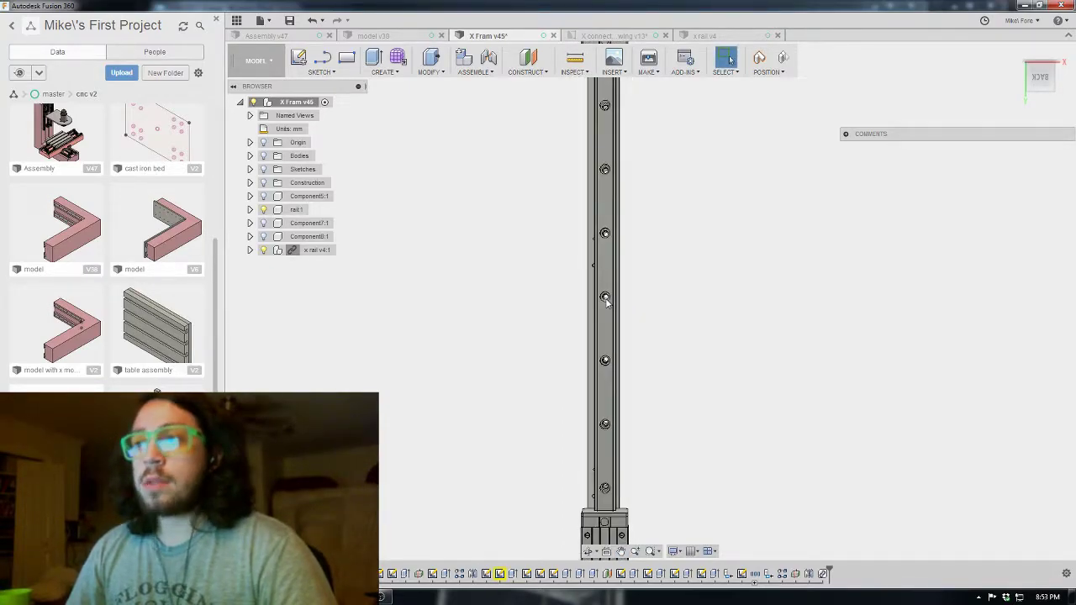
scroll(609, 306, "down", 5)
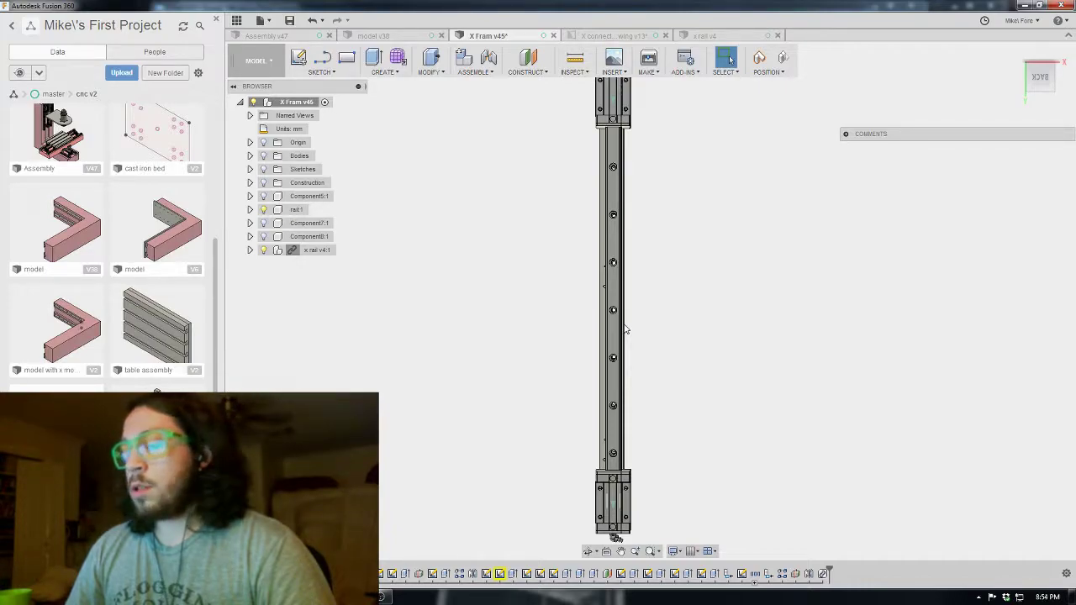
middle_click_drag(530, 362, 555, 383)
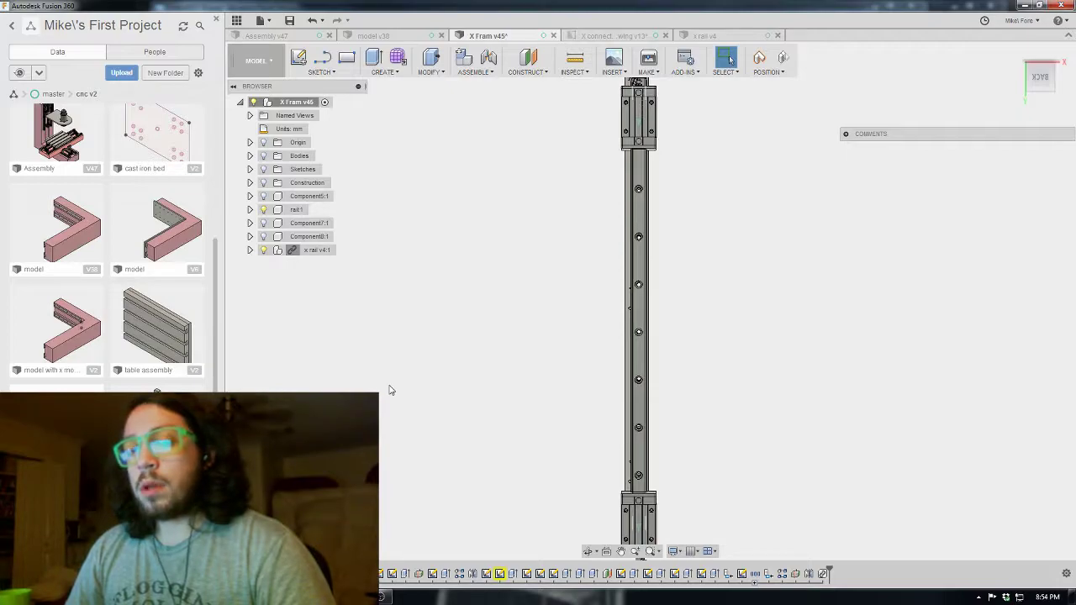
middle_click_drag(424, 337, 426, 322)
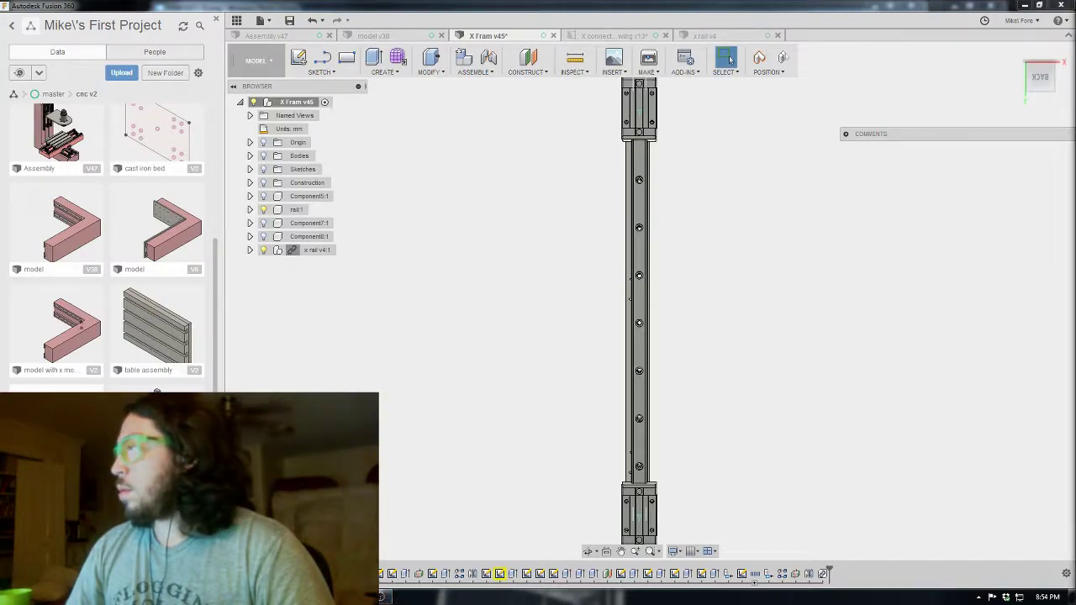
- Switch to the Windows Explorer window showing Downloads and open the Videos library
key("super")
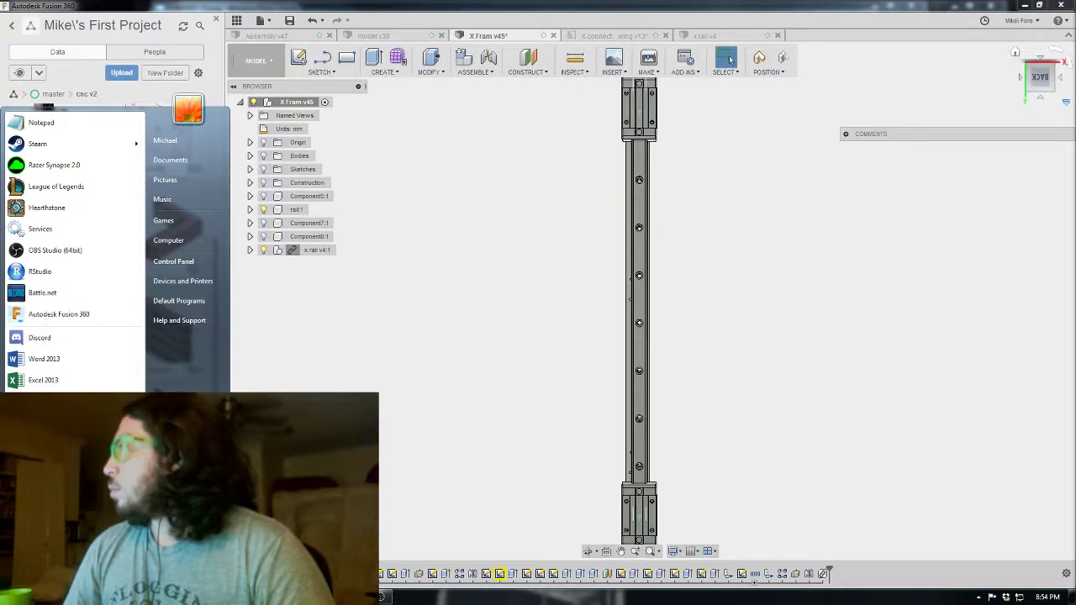
key("Escape")
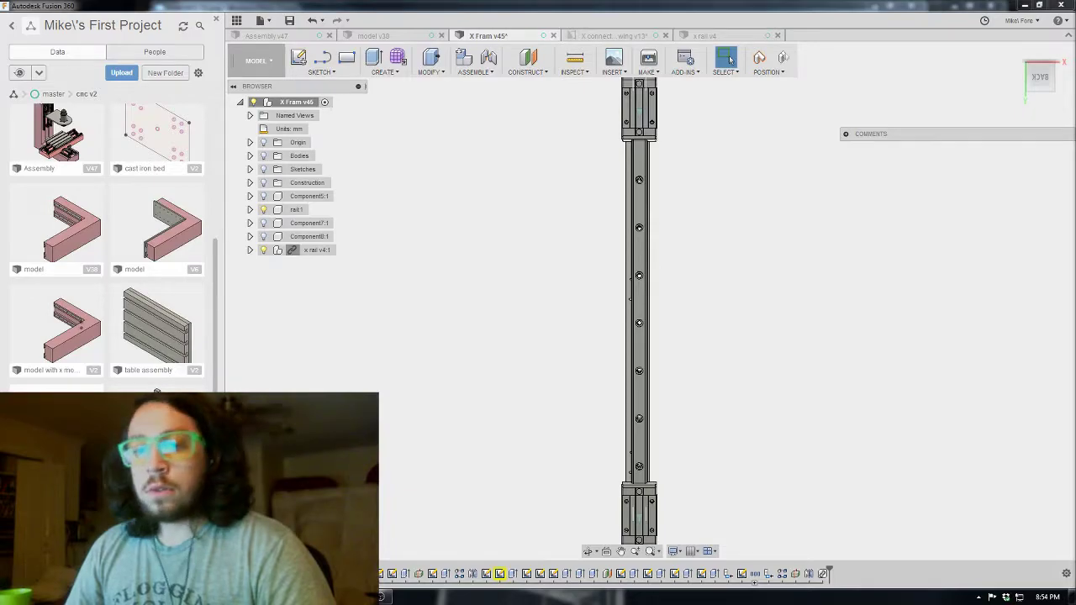
key("alt+Tab")
key("alt+Tab")
scroll(243, 164, "up", 3)
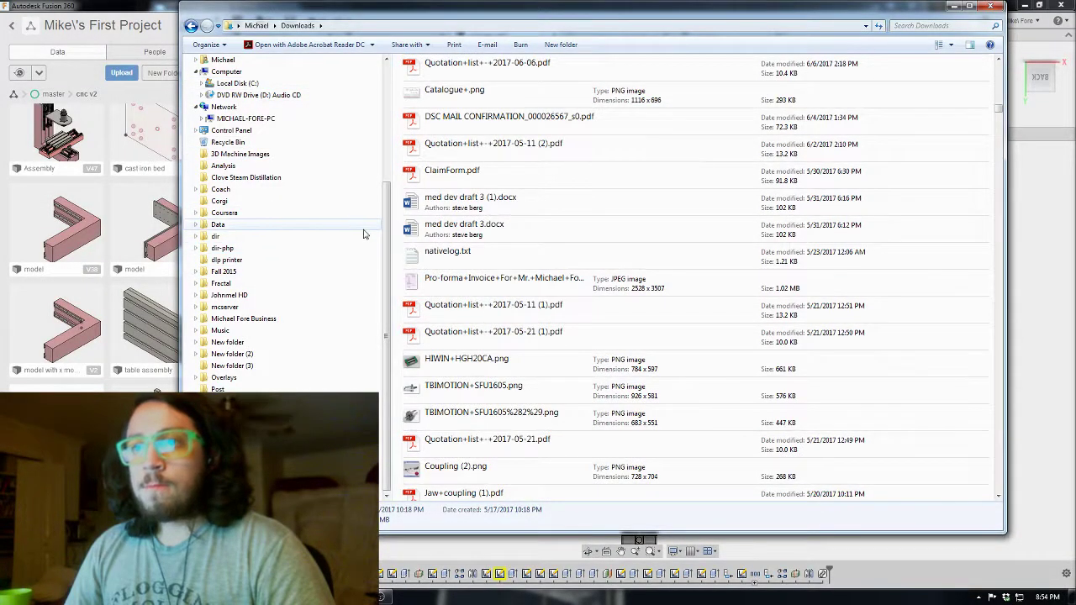
left_click_drag(383, 236, 283, 144)
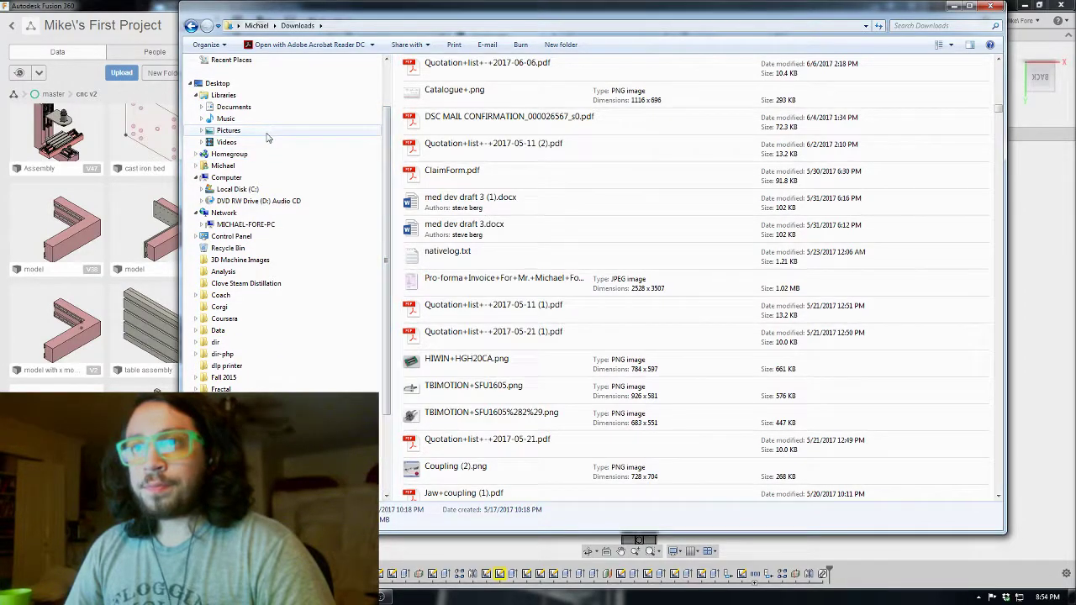
left_click(244, 131)
left_click(245, 143)
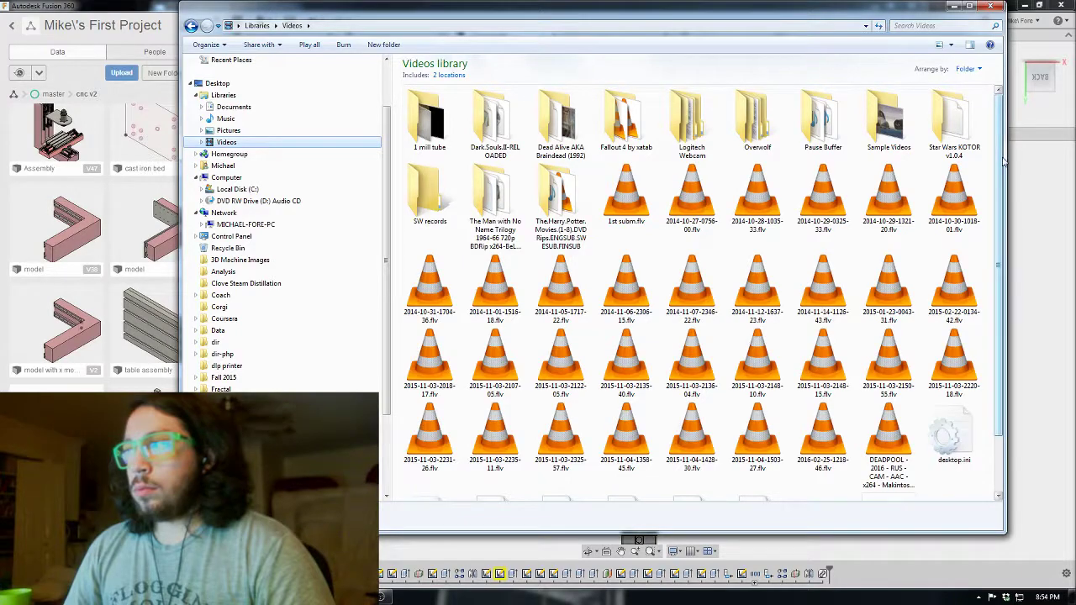
- Look through the Videos library for the recordings, including the contents of the 1 mill tube folder
left_click_drag(1002, 160, 1002, 164)
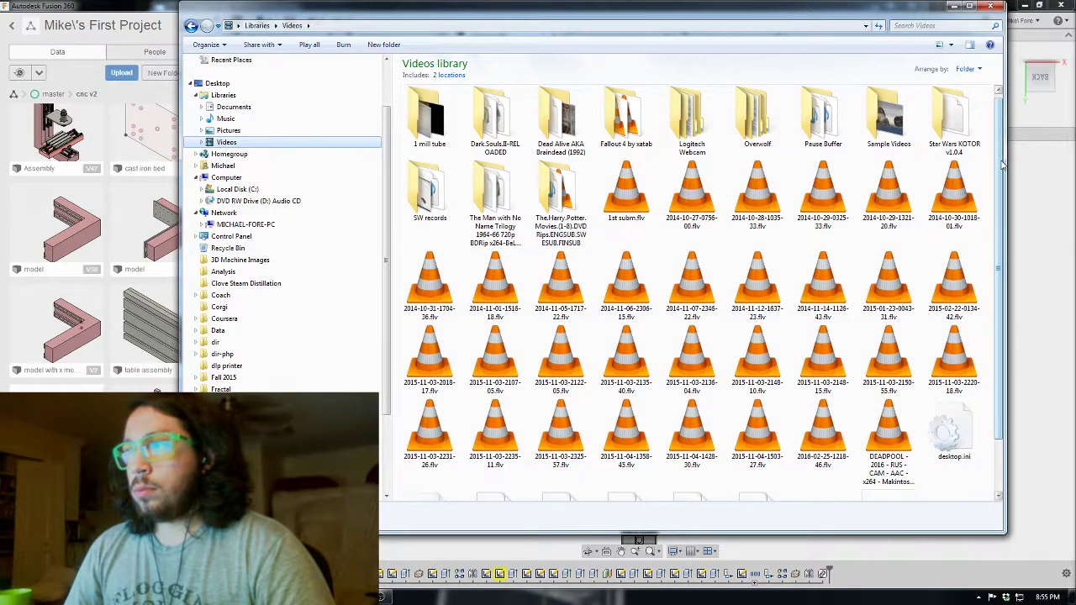
left_click_drag(1002, 164, 1002, 212)
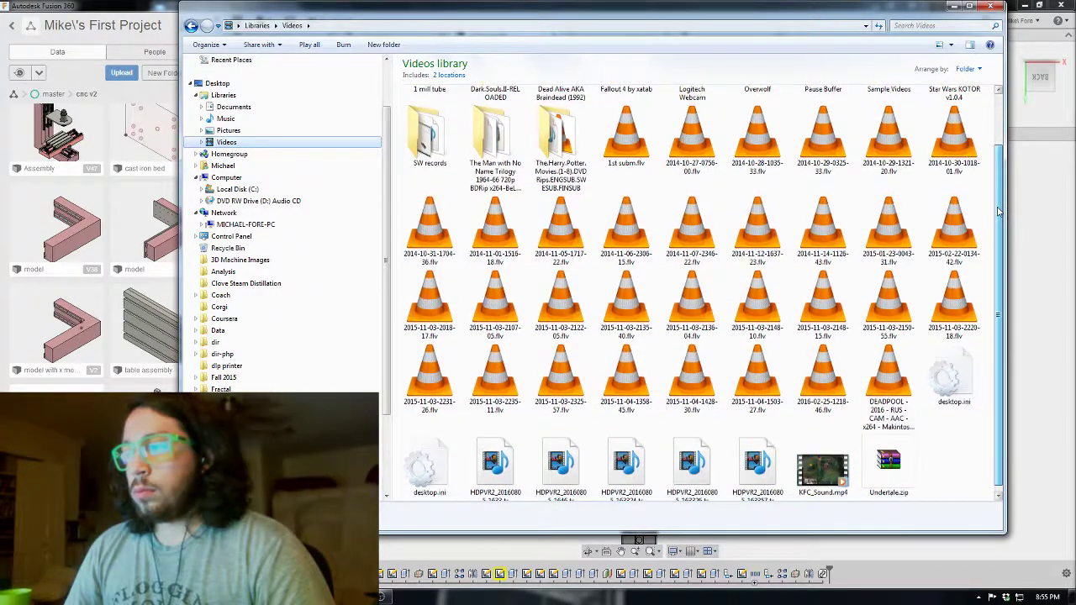
left_click_drag(1002, 407, 1002, 410)
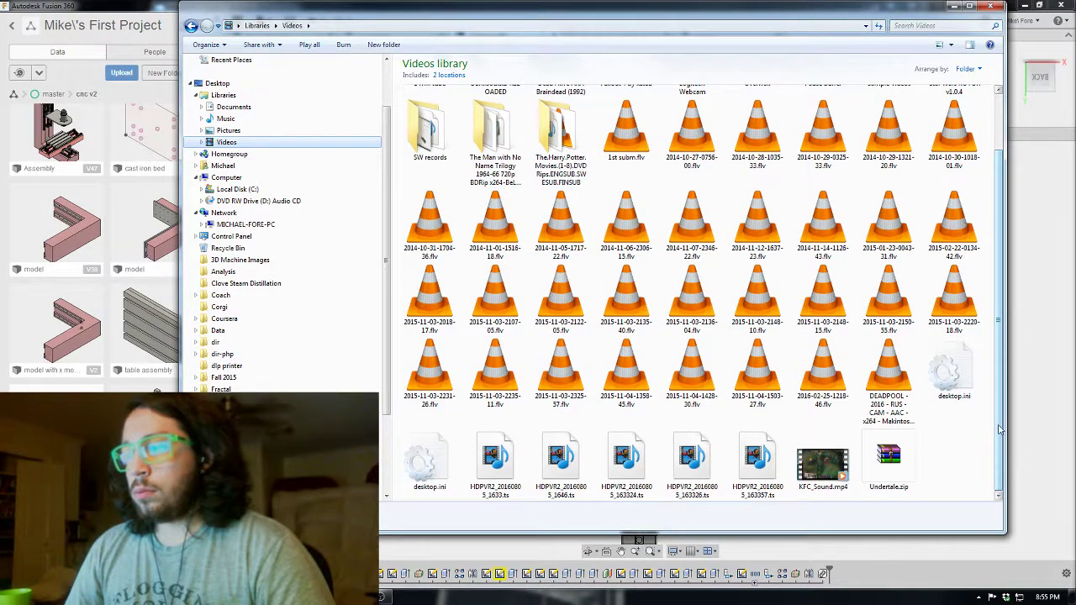
left_click_drag(1003, 432, 1002, 361)
left_click(429, 122)
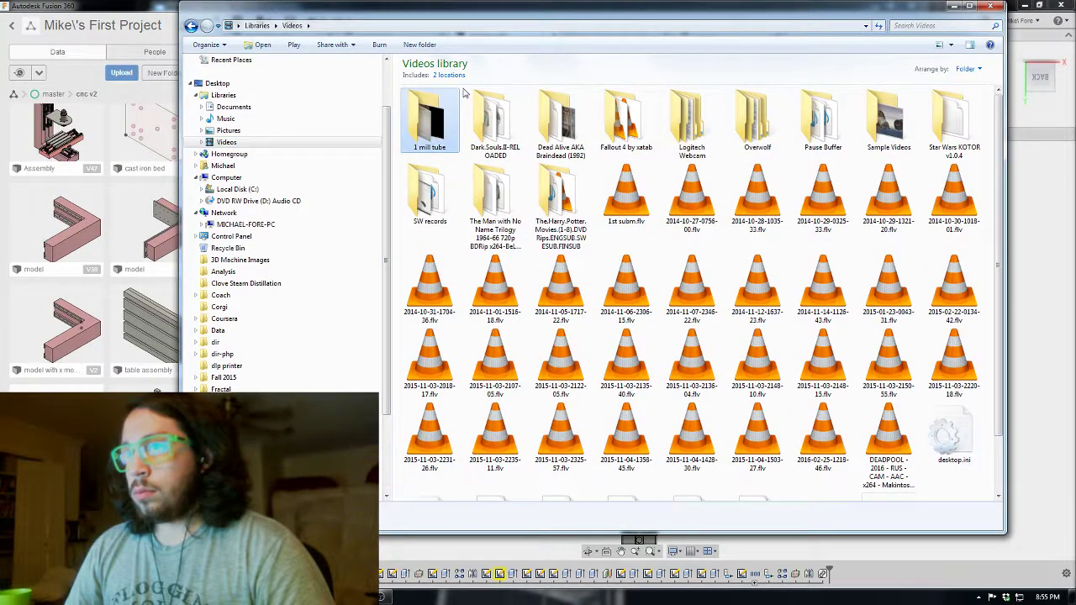
double_click(433, 122)
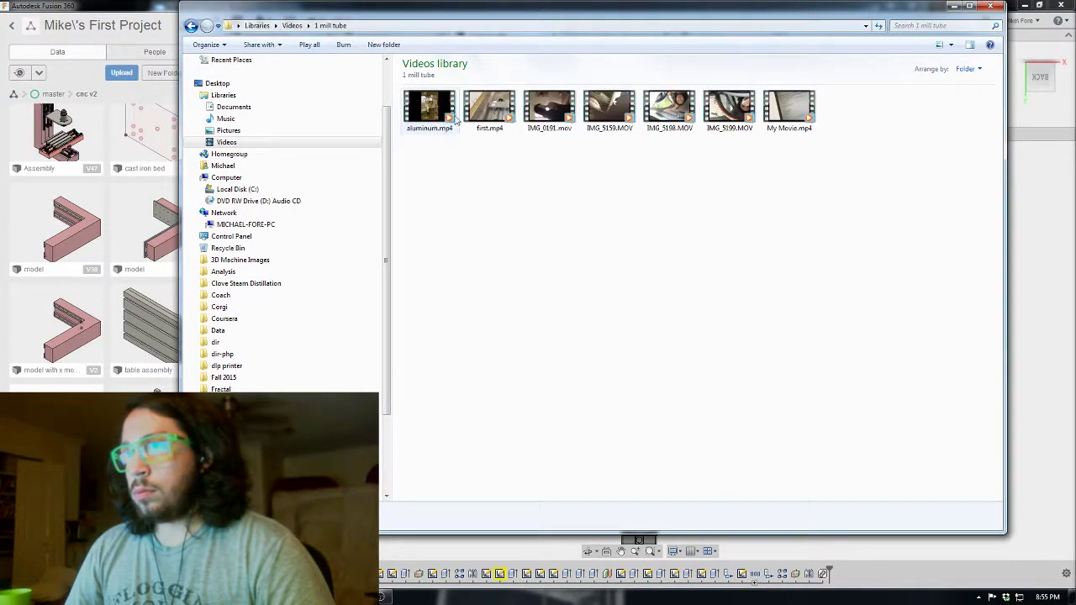
left_click(191, 27)
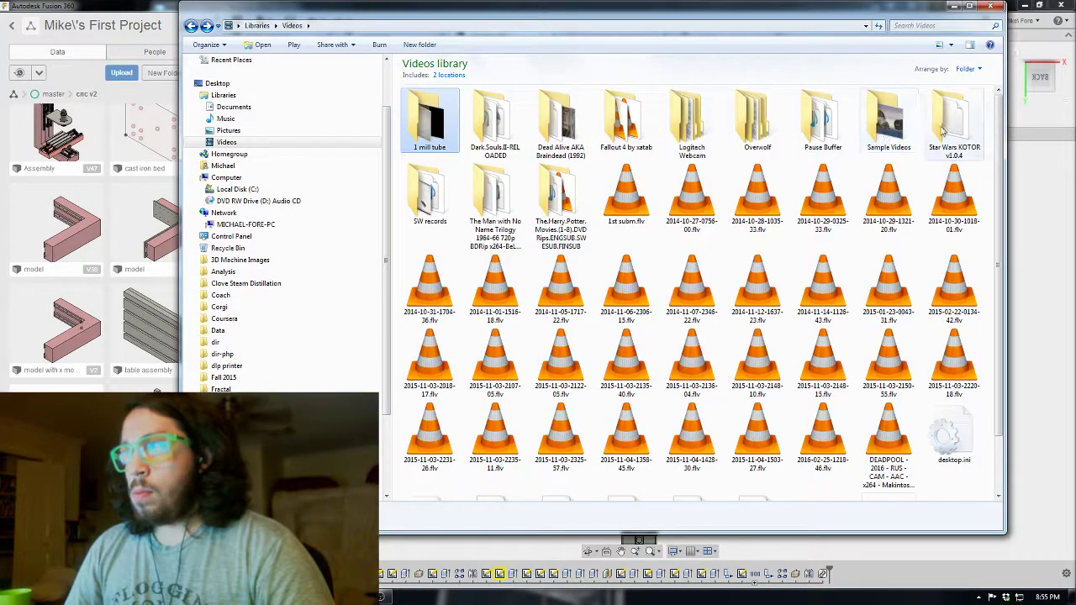
left_click_drag(999, 139, 1003, 242)
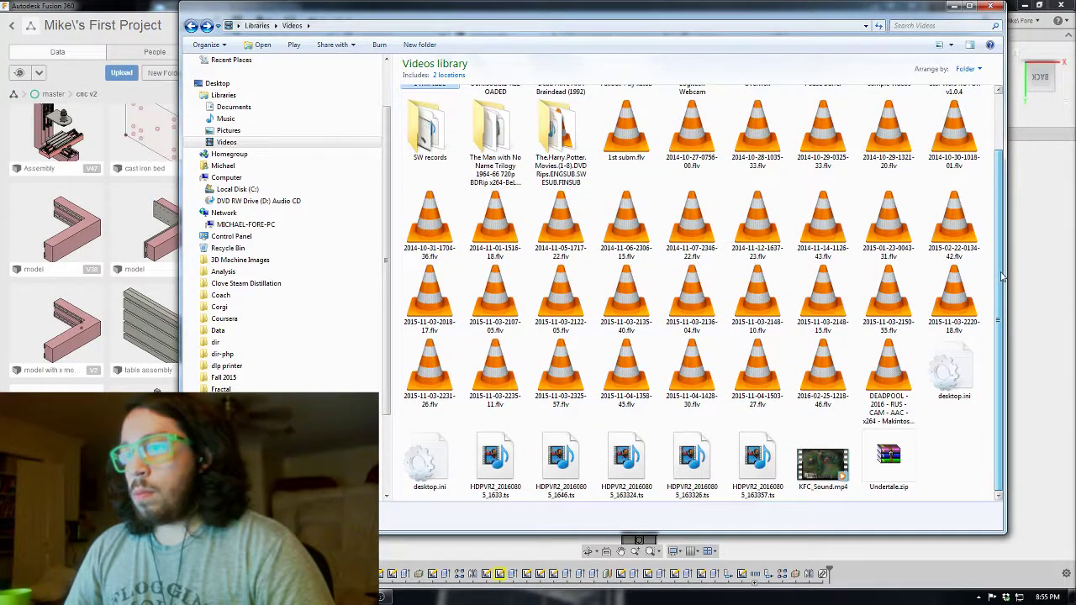
- Check the subfolders of My Videos and Public Videos, and open the SW records folder
left_click(202, 143)
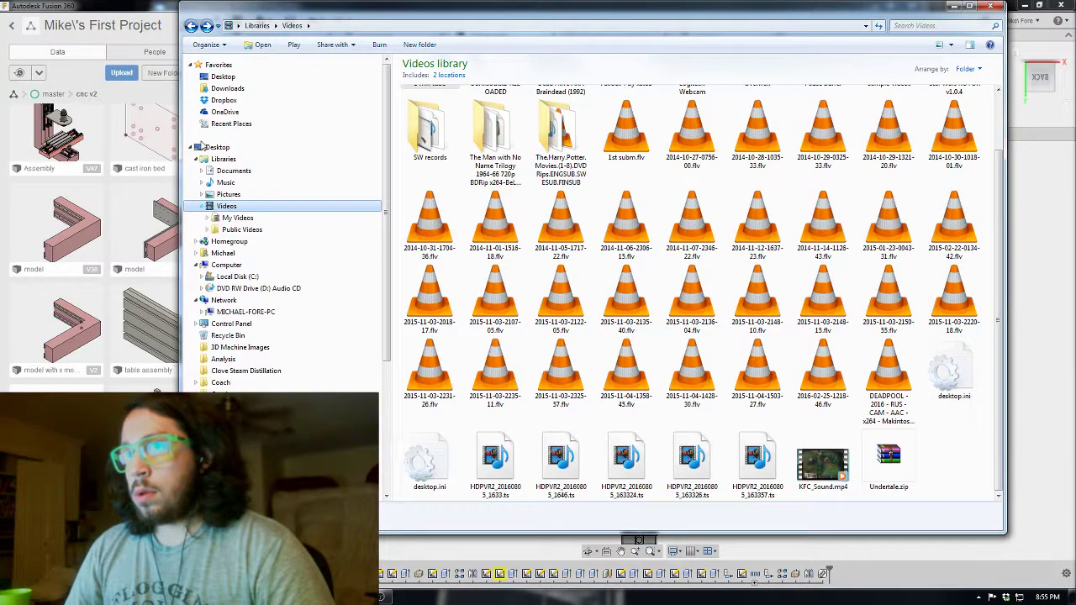
left_click(206, 218)
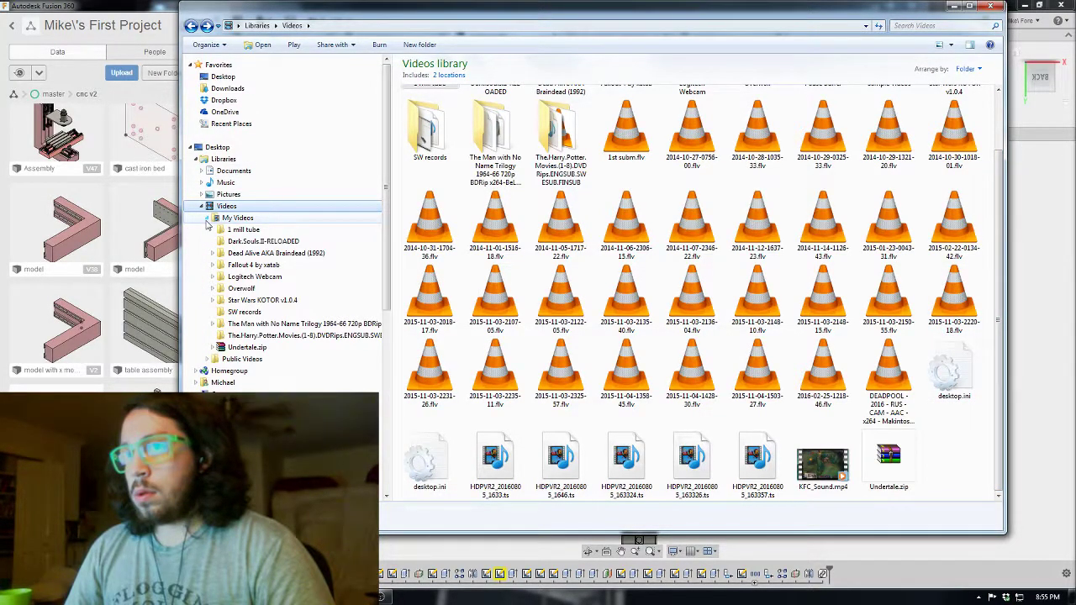
left_click(207, 218)
left_click(207, 229)
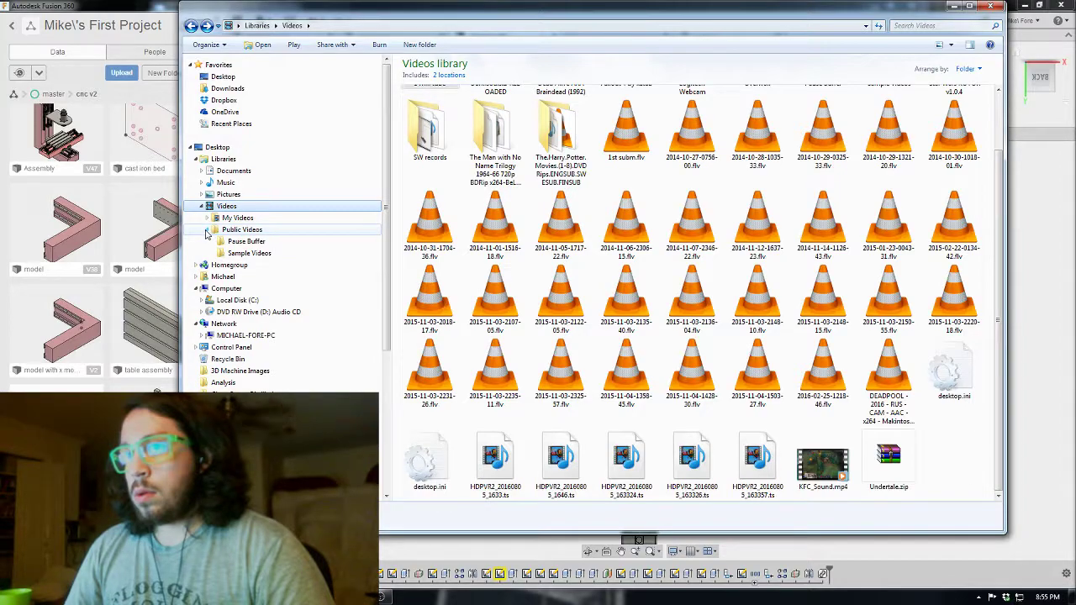
left_click(207, 231)
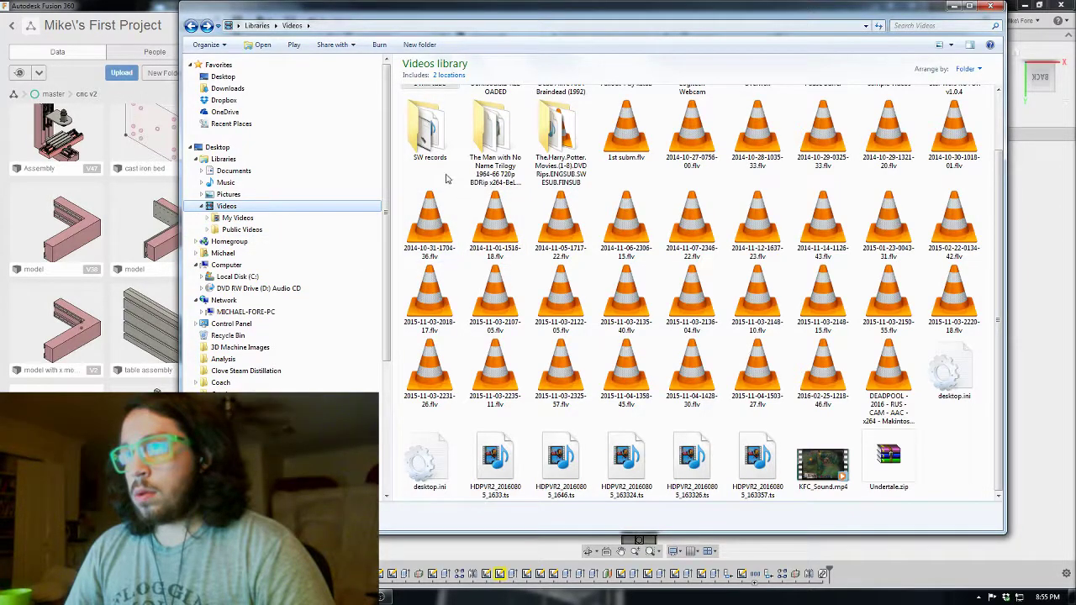
double_click(437, 137)
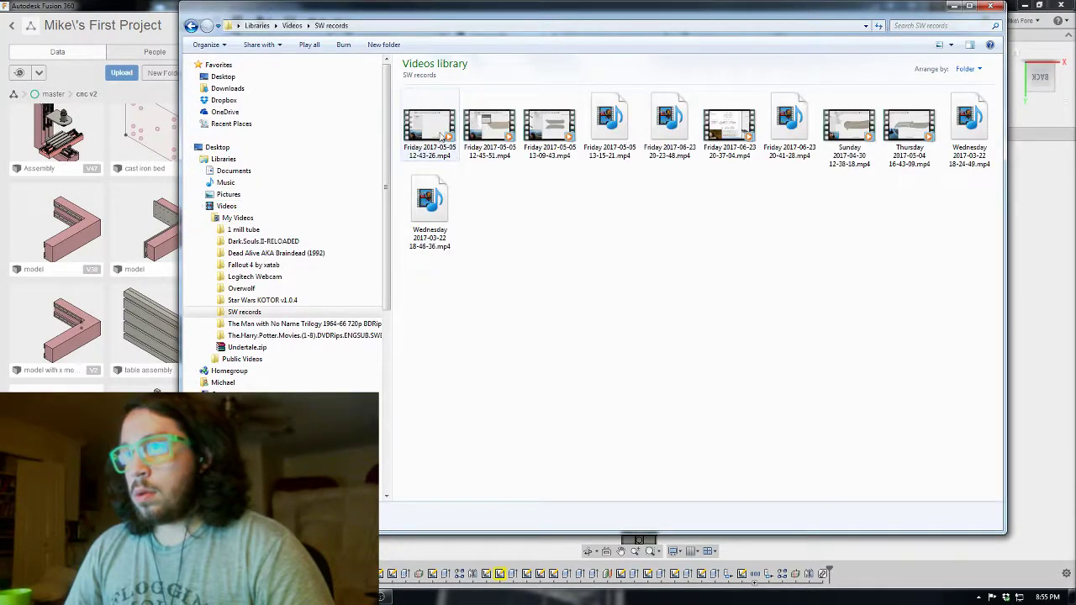
left_click(441, 137)
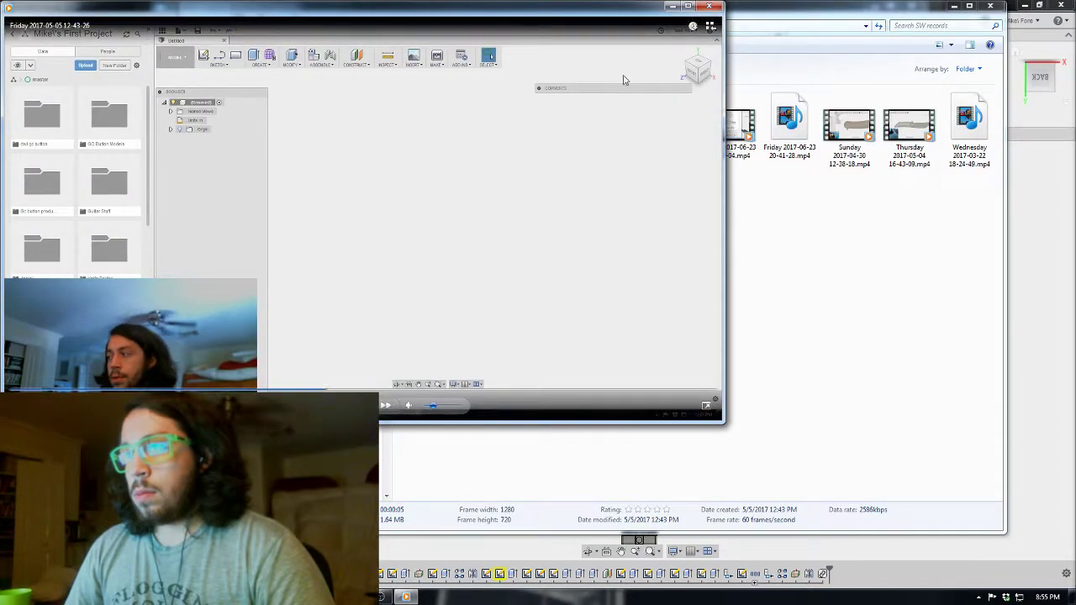
left_click(709, 6)
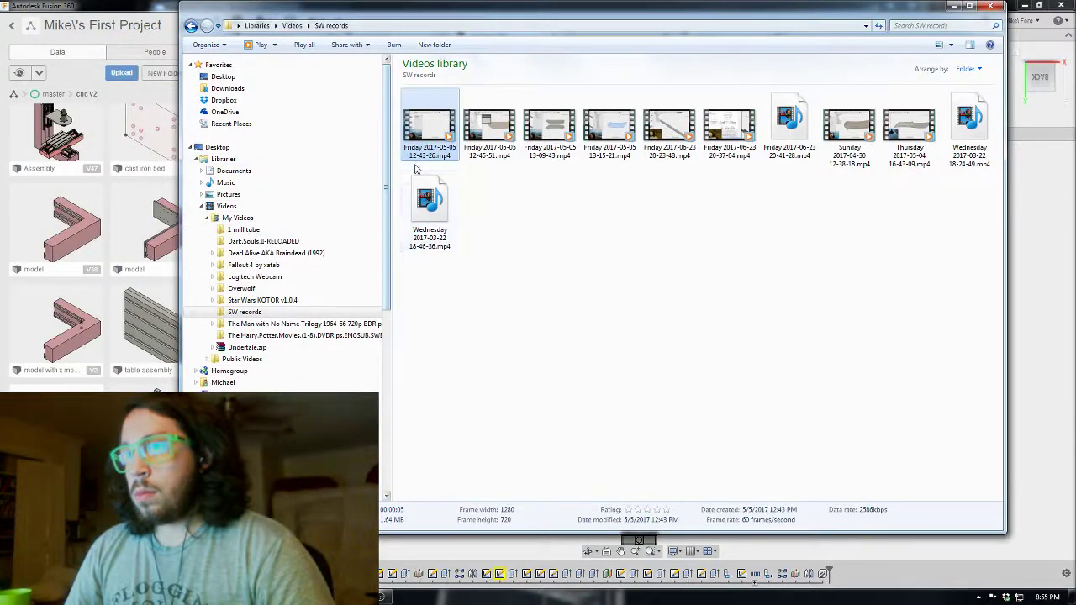
key("Delete")
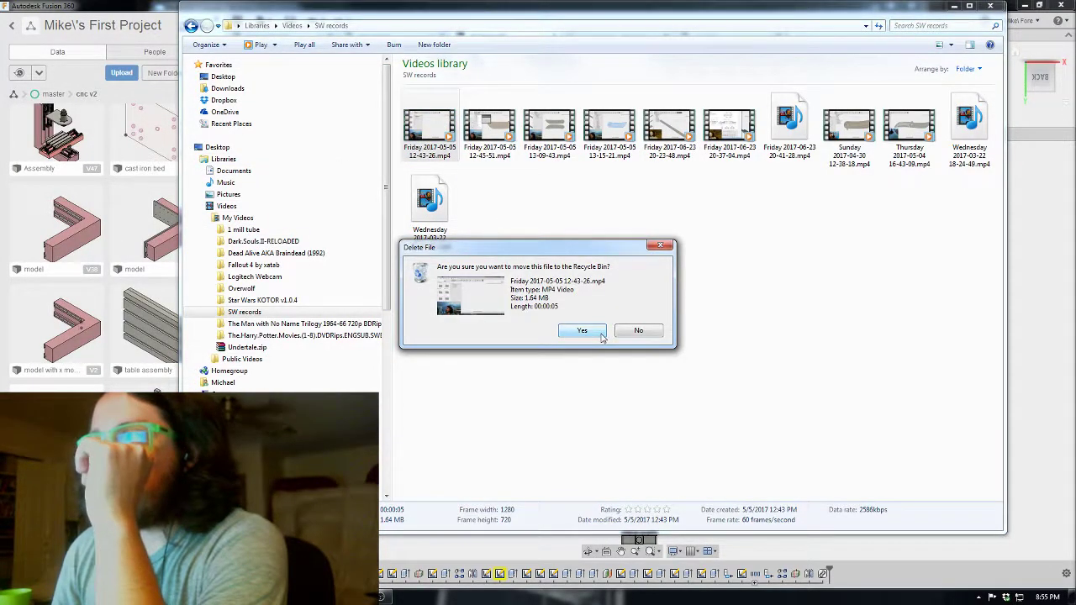
left_click(584, 332)
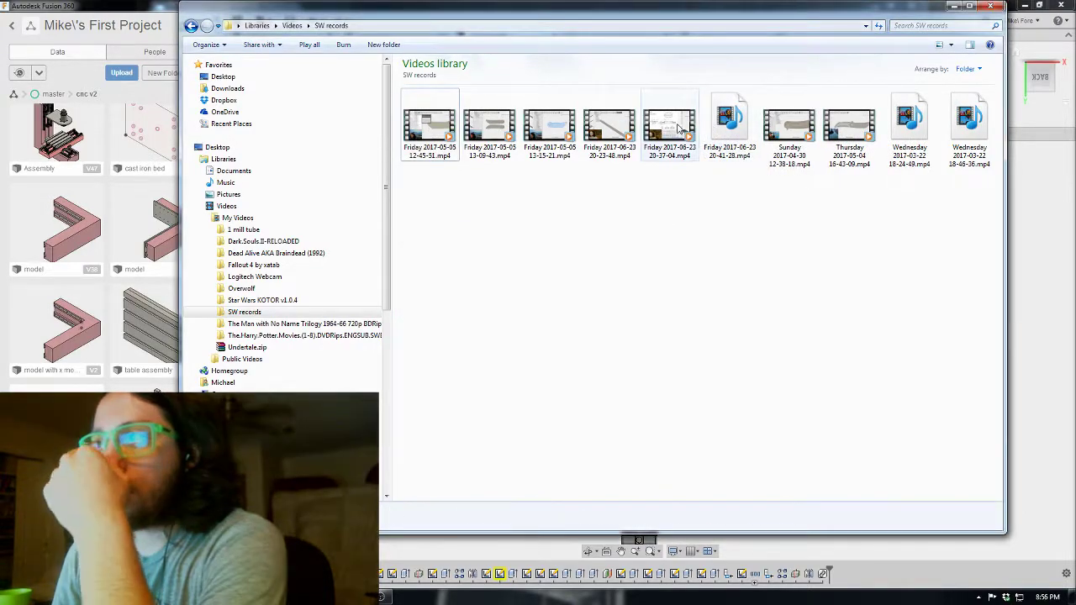
double_click(670, 126)
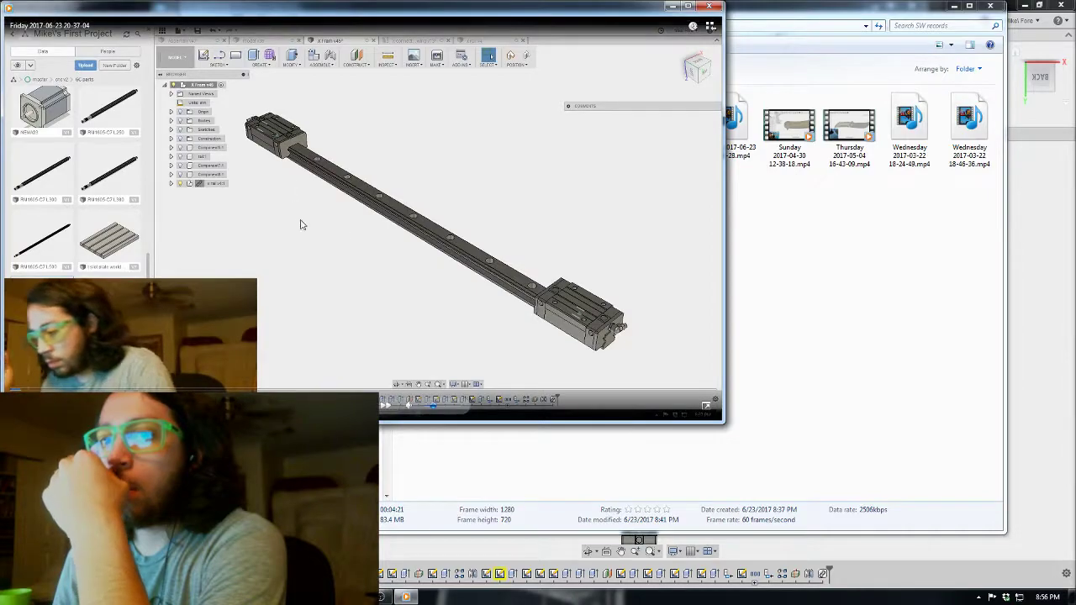
left_click(778, 224)
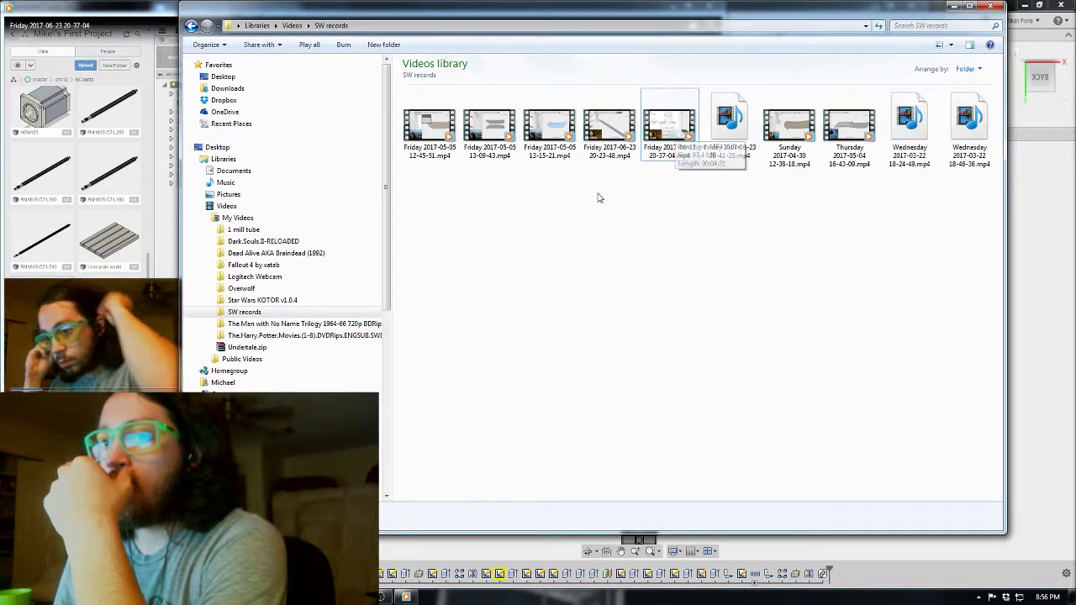
left_click(143, 37)
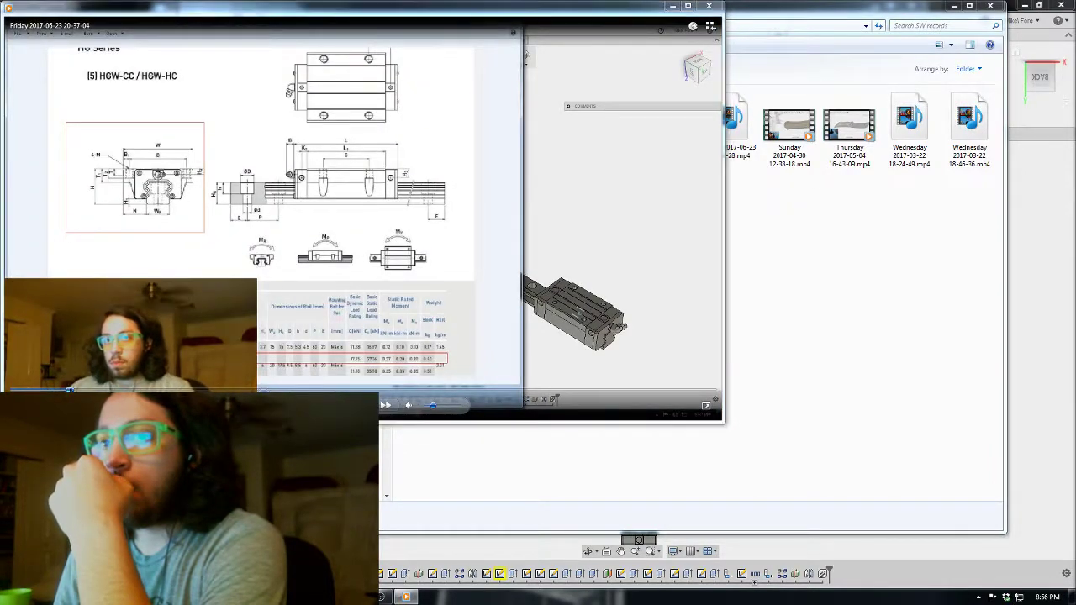
left_click(116, 389)
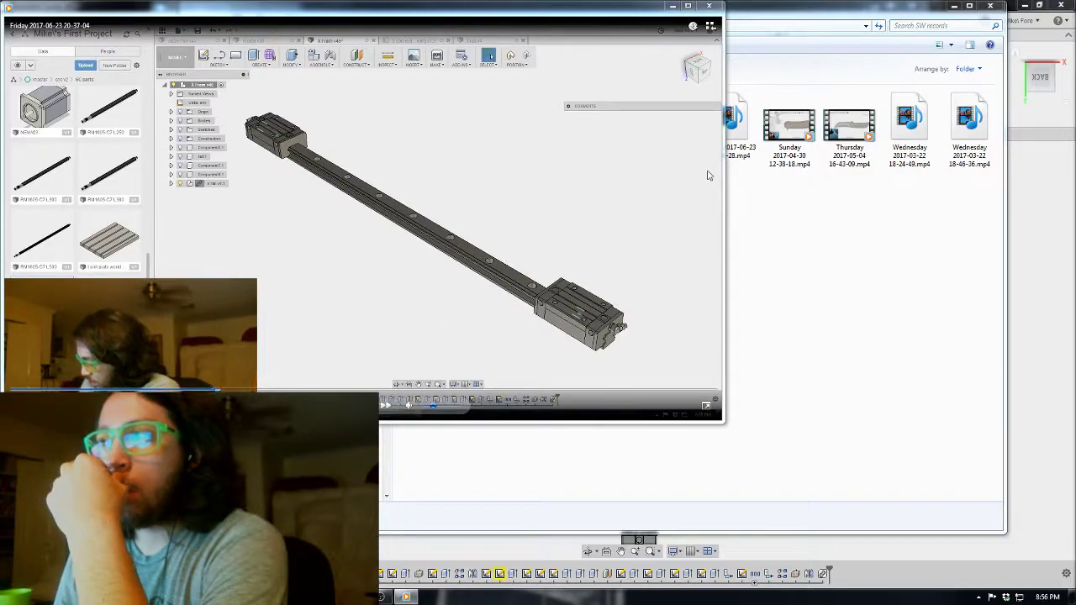
left_click(780, 220)
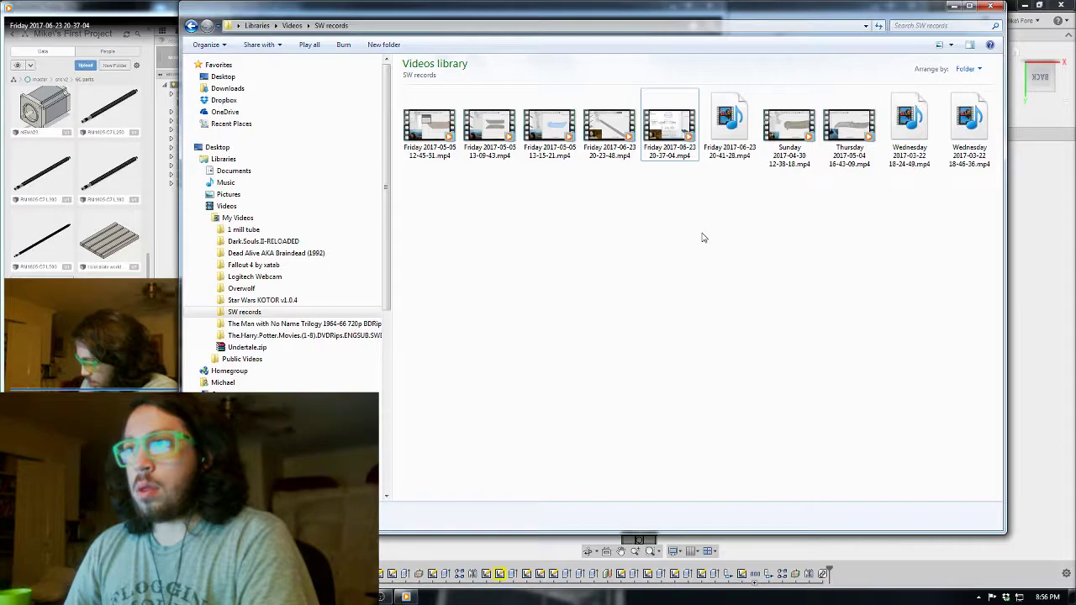
left_click(666, 122)
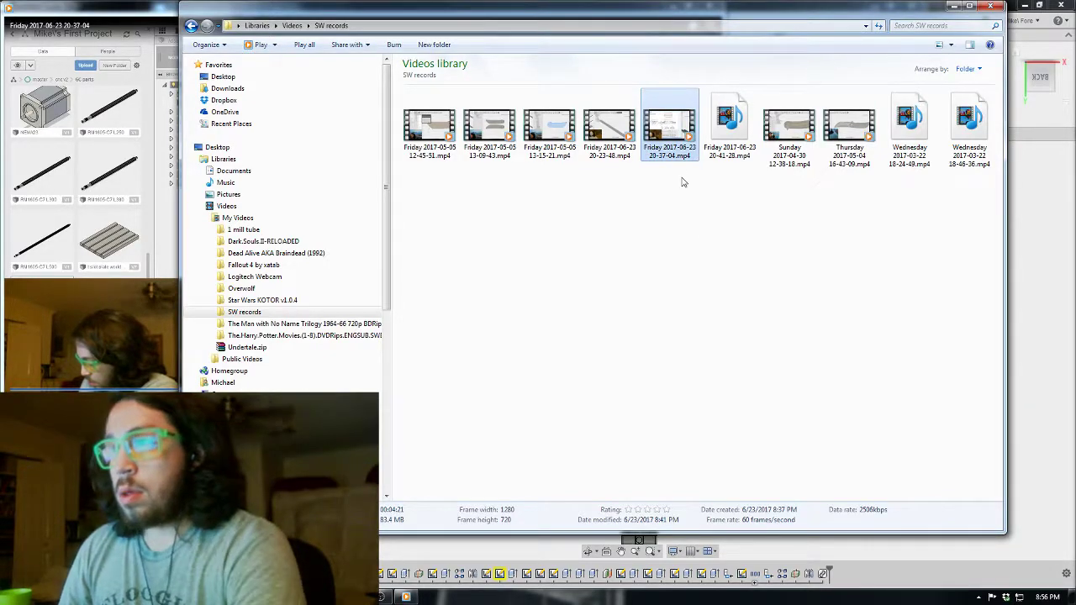
key("Delete")
left_click(582, 330)
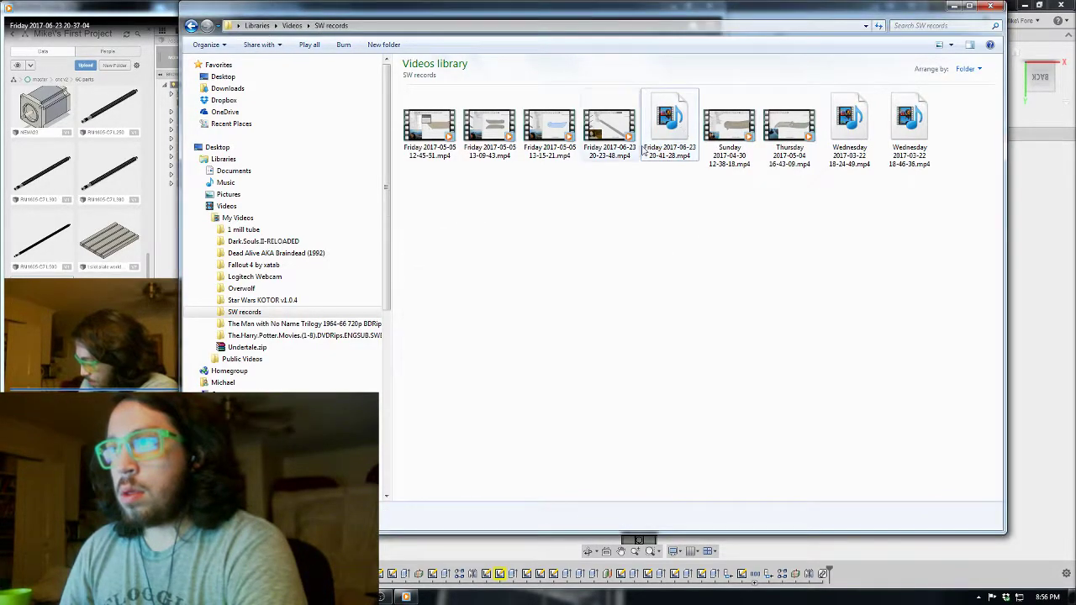
double_click(629, 141)
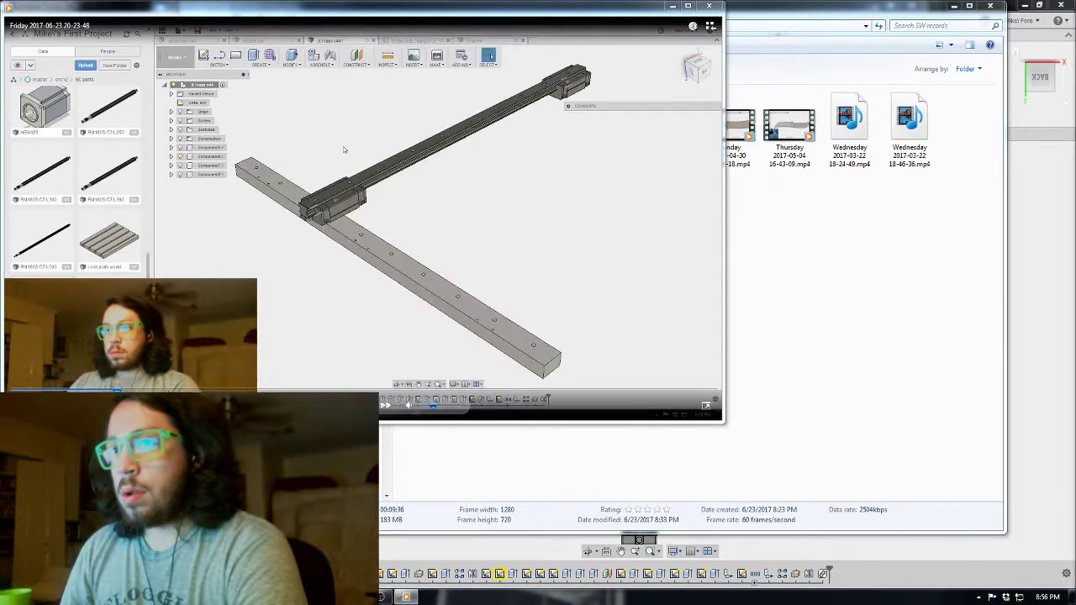
left_click(711, 10)
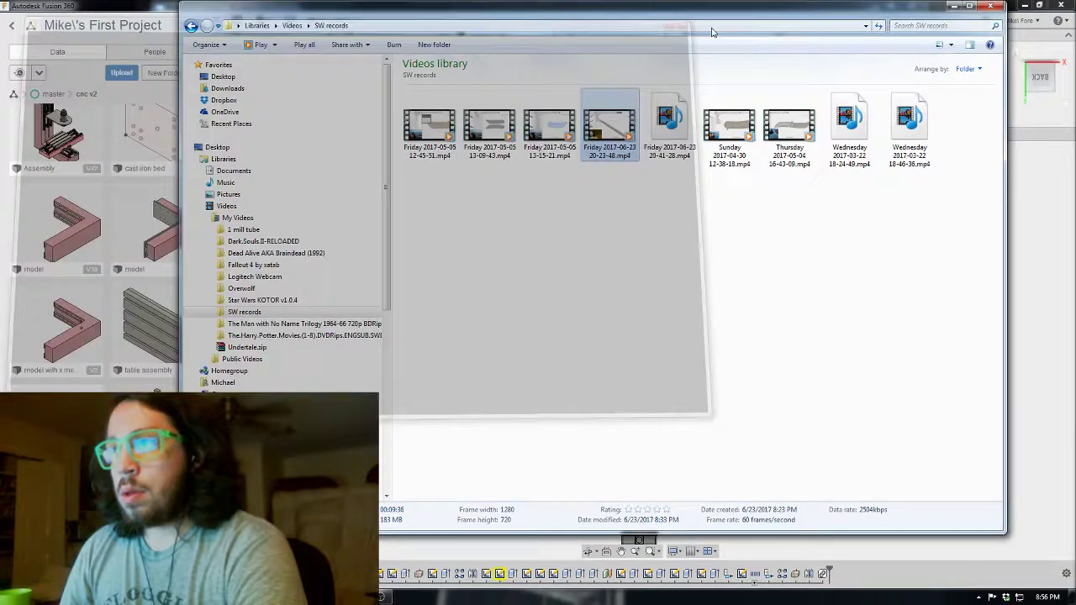
left_click(626, 209)
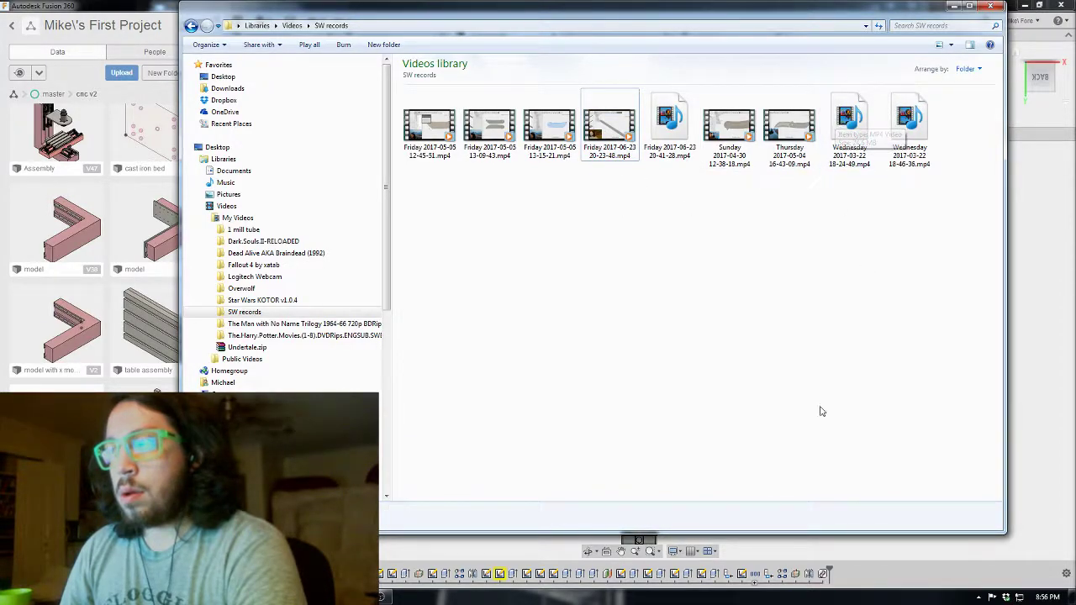
left_click(1047, 597)
left_click(880, 312)
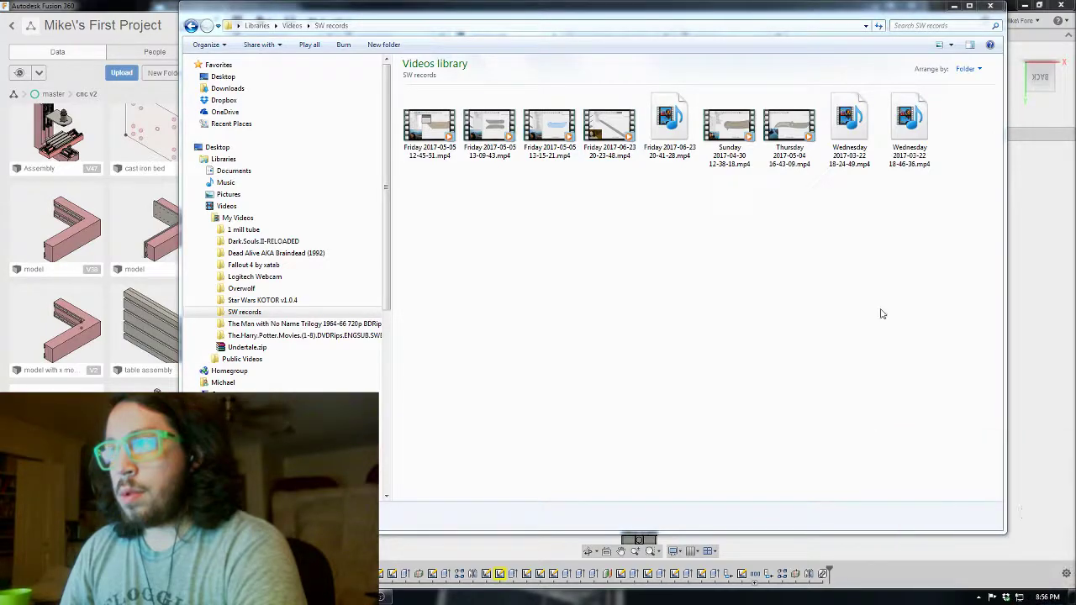
double_click(669, 126)
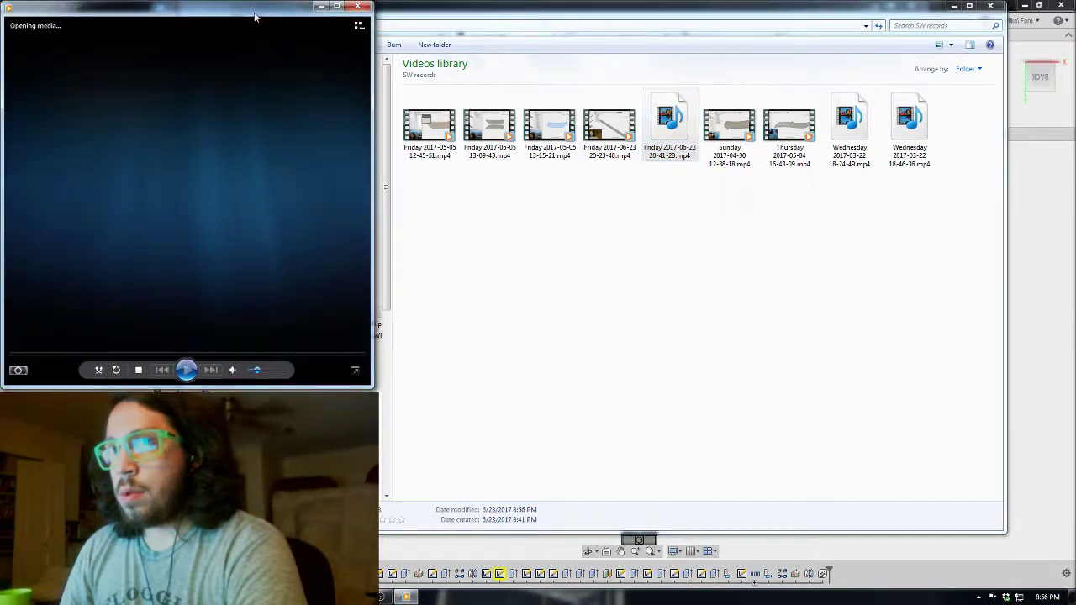